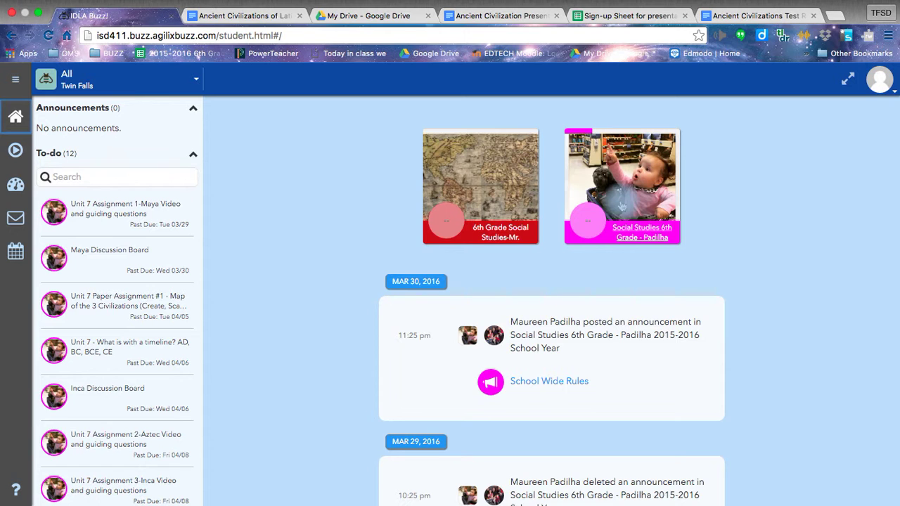
# Step: Open the Social Studies 6th Grade course card from the Buzz home dashboard
pyautogui.click(623, 206)
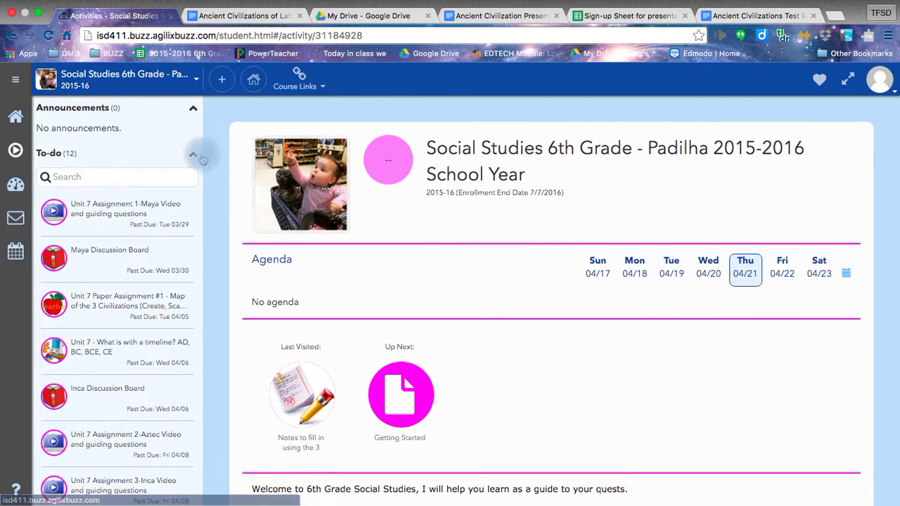
# Step: Show the course units and browse the Unit 7 Ancient Civilization folder's assignments
pyautogui.click(196, 158)
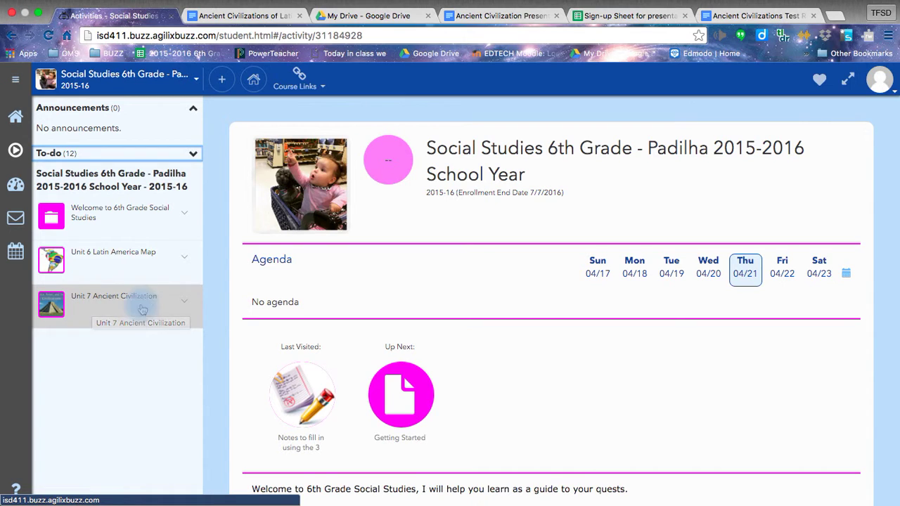
pyautogui.click(148, 306)
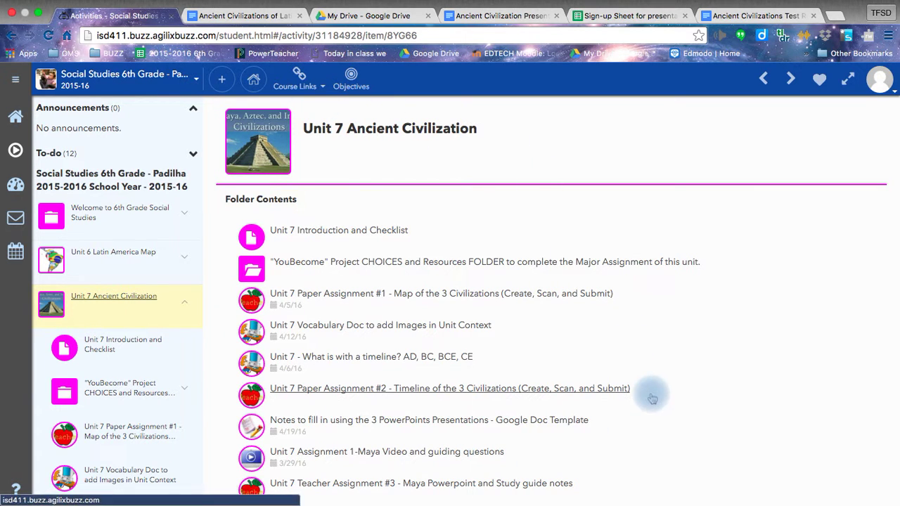
pyautogui.scroll(-4, 647, 396)
pyautogui.scroll(-1, 653, 399)
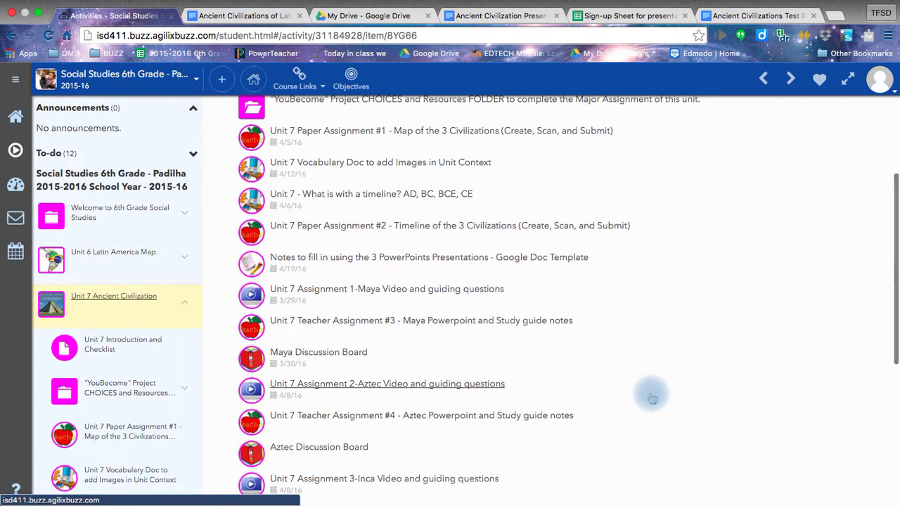
pyautogui.scroll(-5, 652, 398)
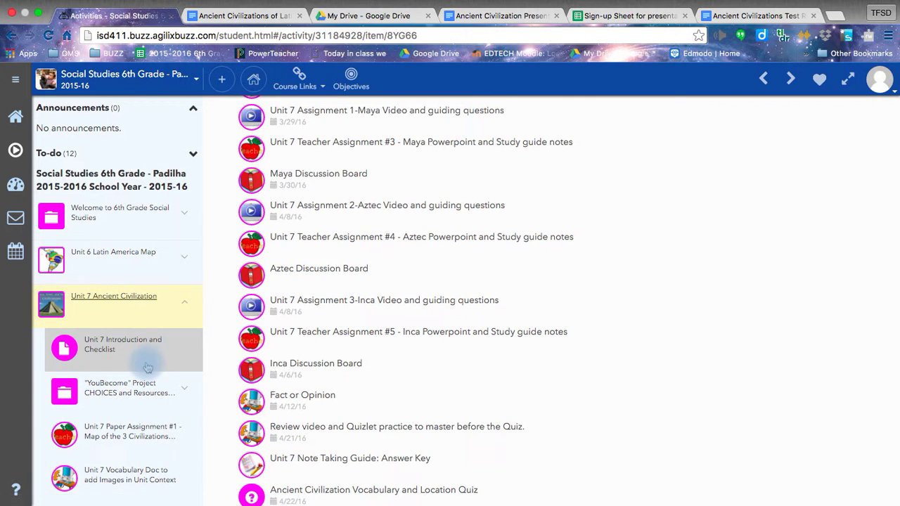
pyautogui.scroll(-8, 147, 367)
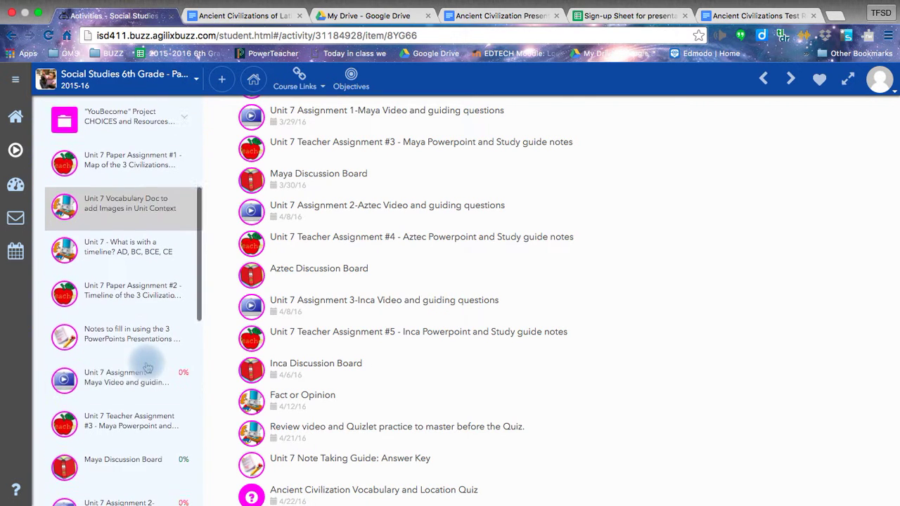
pyautogui.scroll(-6, 147, 368)
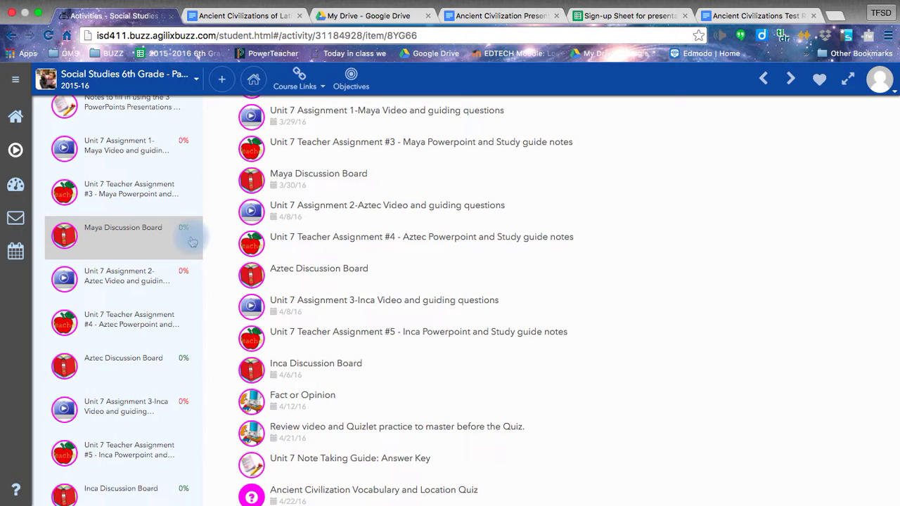
pyautogui.scroll(5, 267, 324)
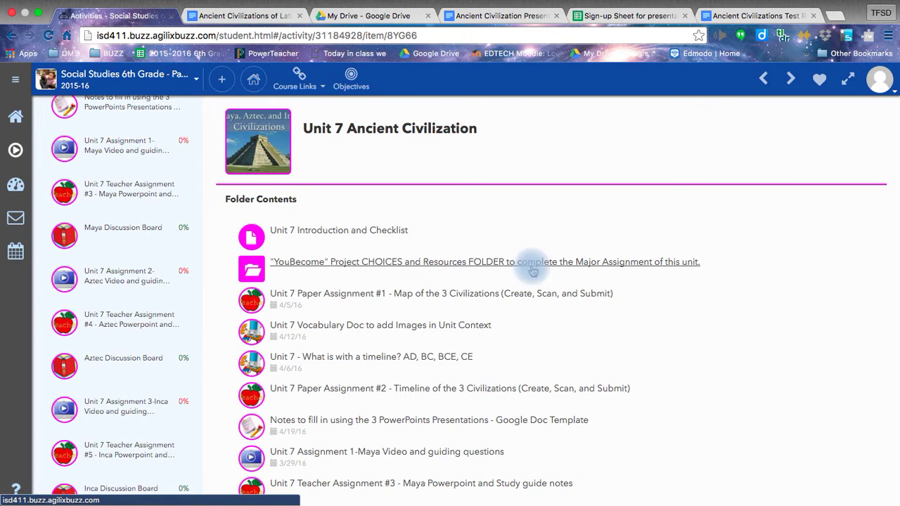
# Step: Open the YouBecome activity choices and preview the Project Meal Time Choice instructions
pyautogui.click(282, 265)
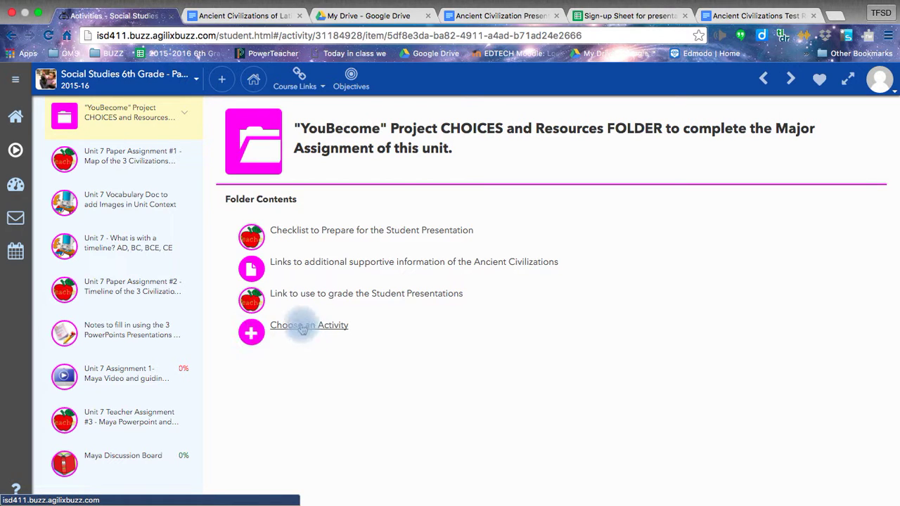
pyautogui.click(252, 334)
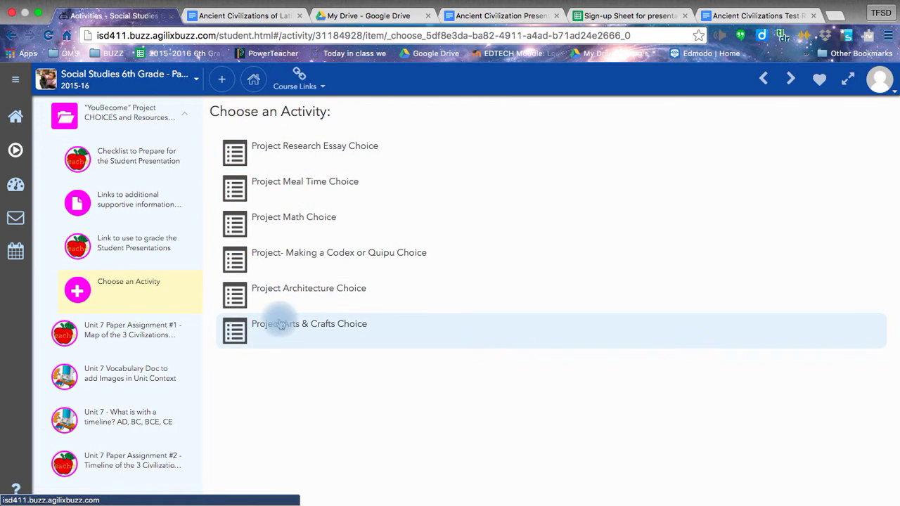
pyautogui.click(239, 189)
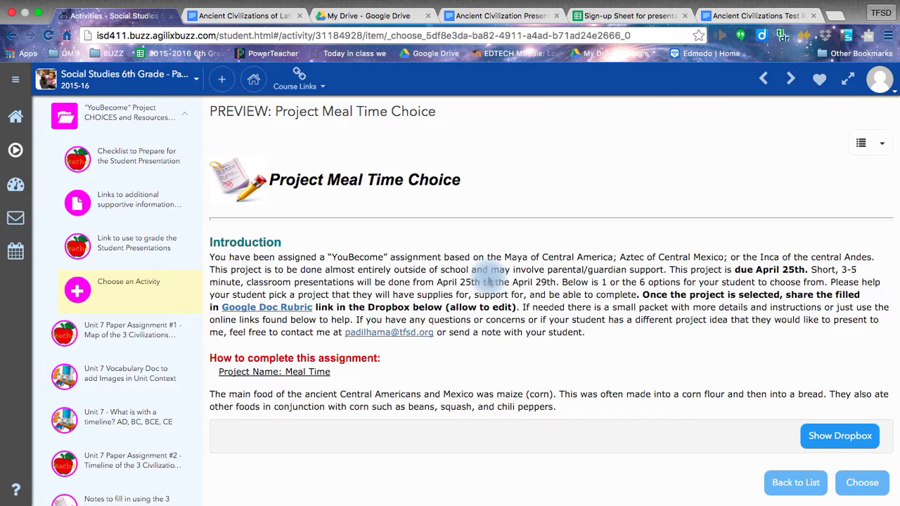
pyautogui.scroll(-4, 488, 281)
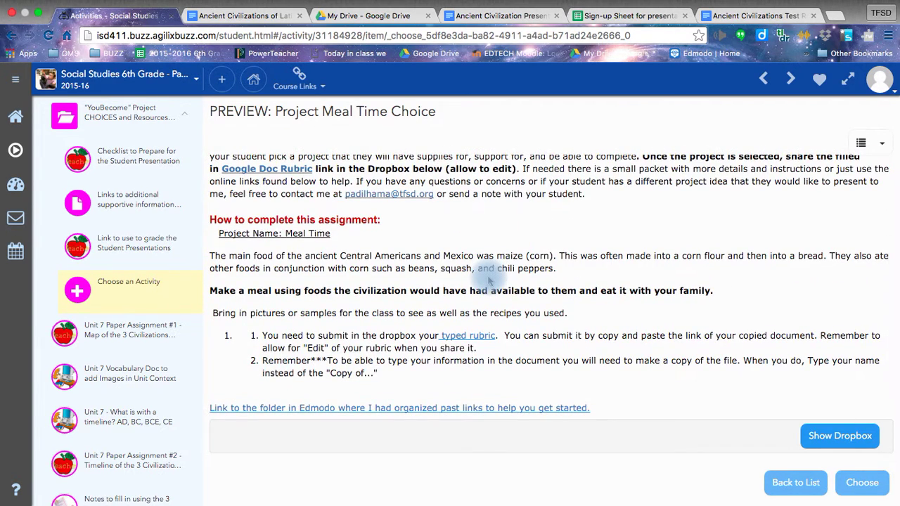
pyautogui.scroll(-1, 490, 280)
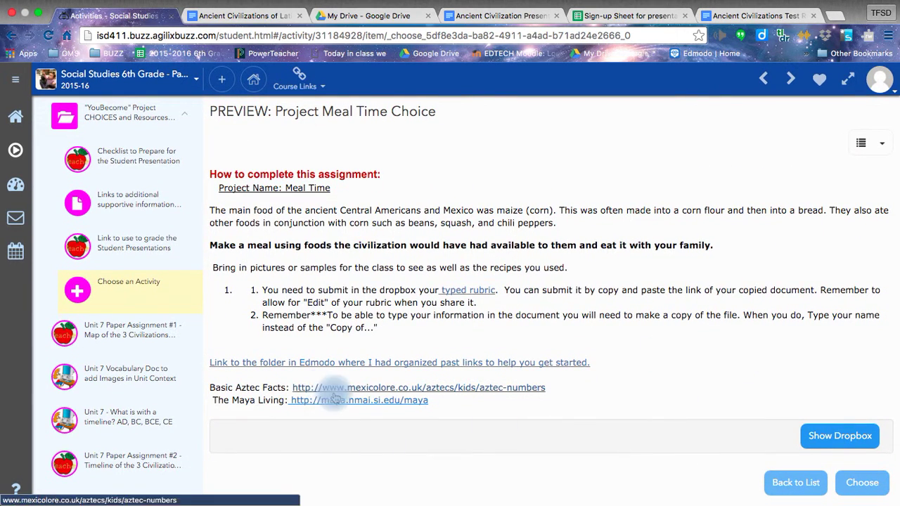
# Step: Return to the choice list and review the Project Architecture Choice preview and resource links
pyautogui.click(805, 484)
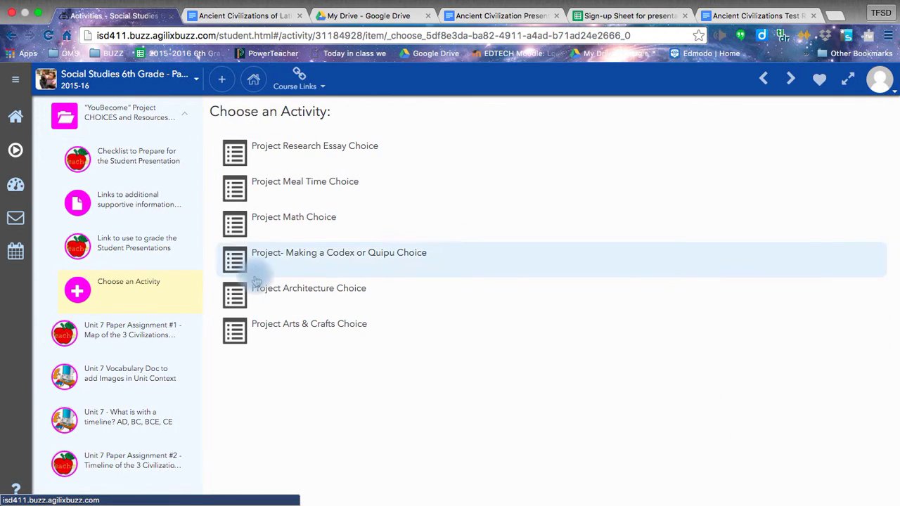
pyautogui.click(257, 310)
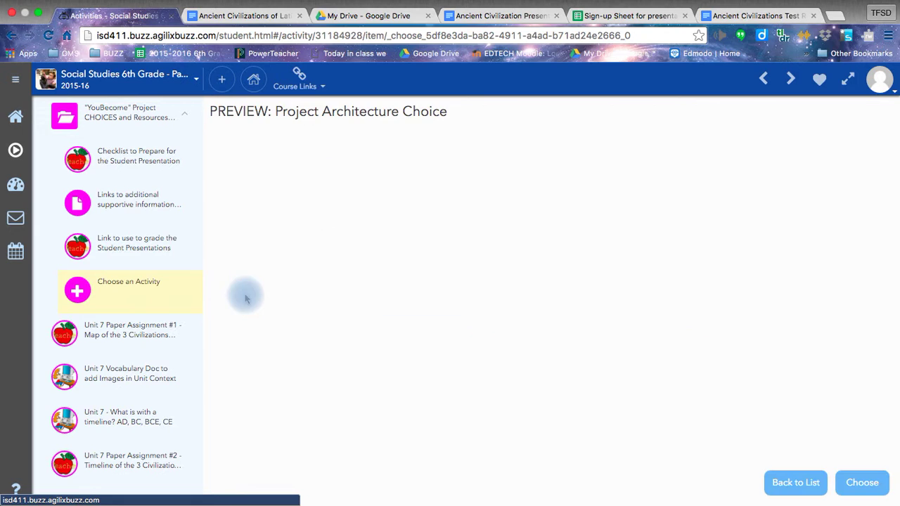
pyautogui.scroll(-15, 246, 299)
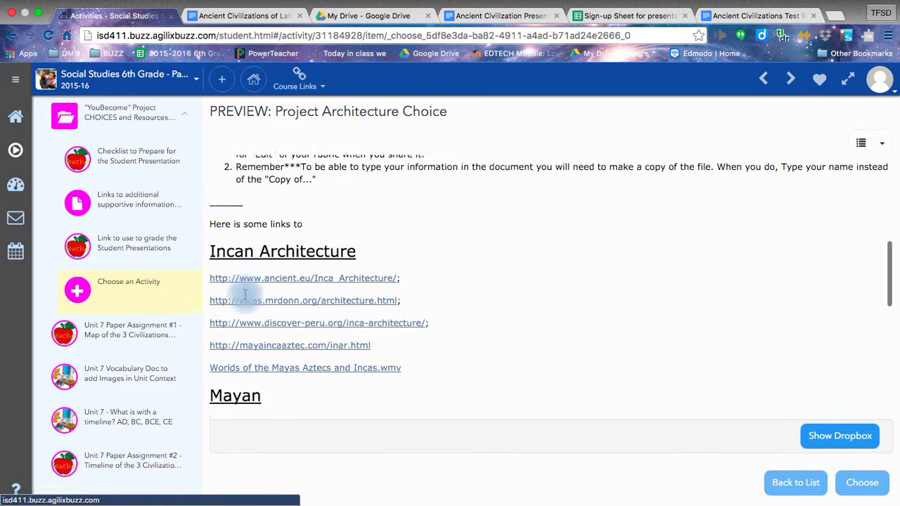
pyautogui.scroll(-5, 243, 294)
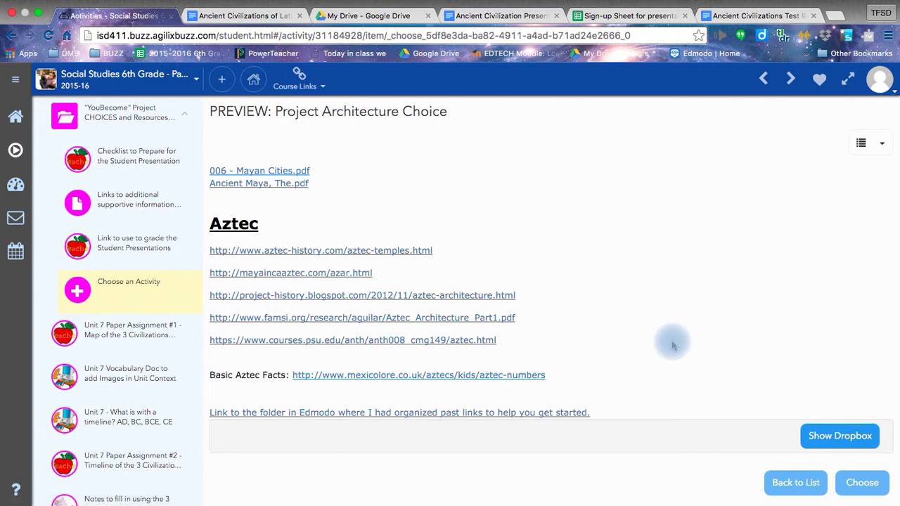
pyautogui.scroll(15, 654, 306)
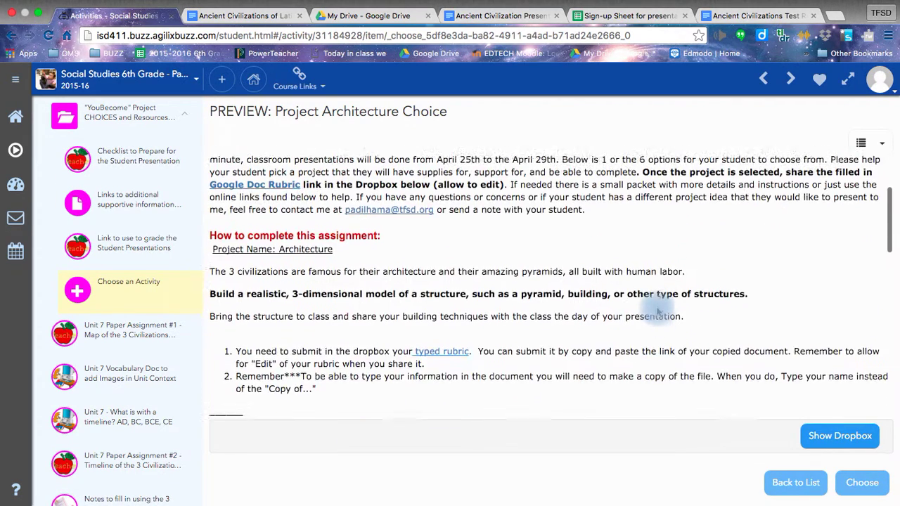
pyautogui.scroll(3, 658, 308)
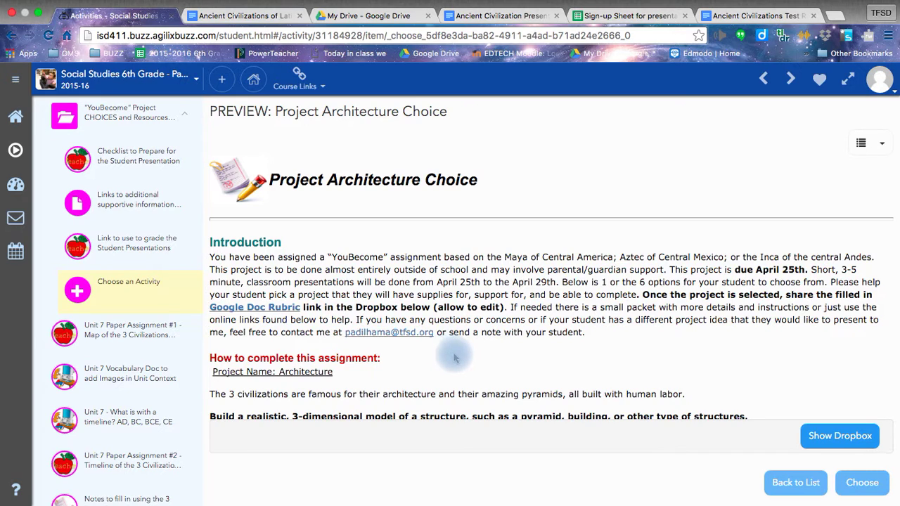
pyautogui.scroll(-15, 454, 358)
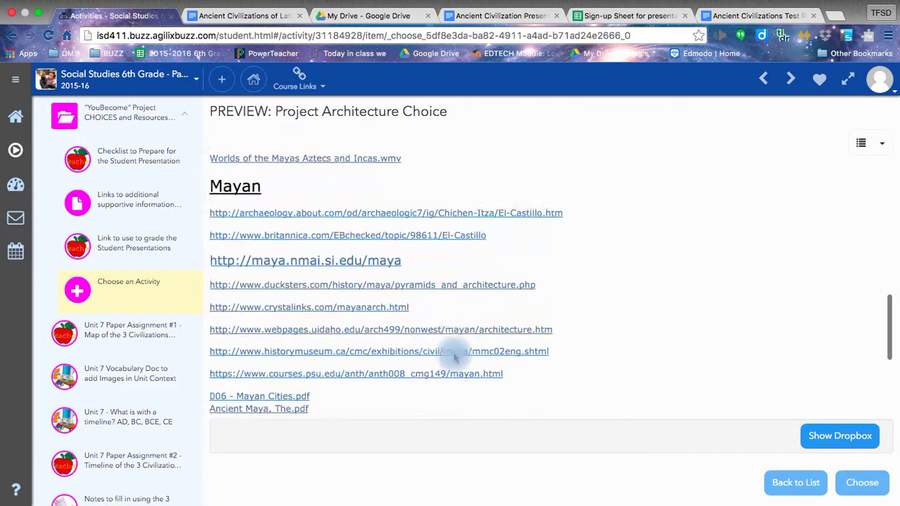
pyautogui.scroll(-4, 455, 355)
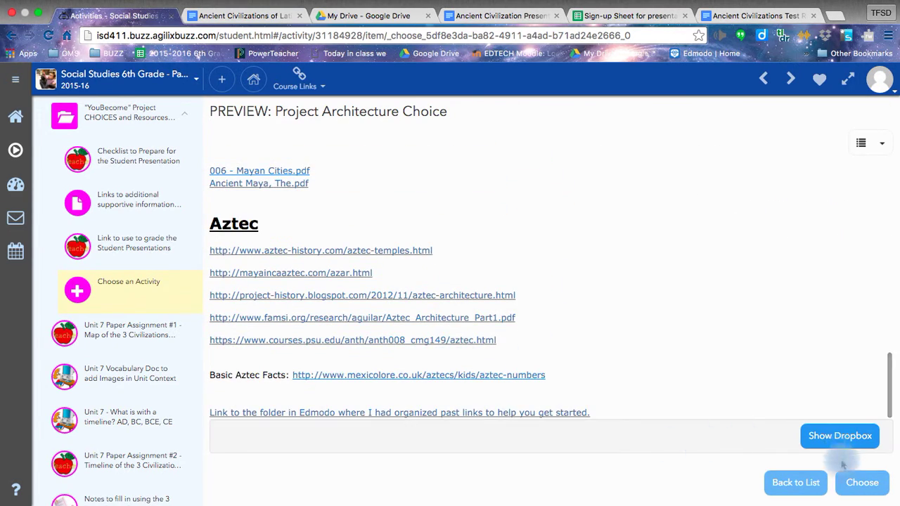
pyautogui.scroll(18, 506, 281)
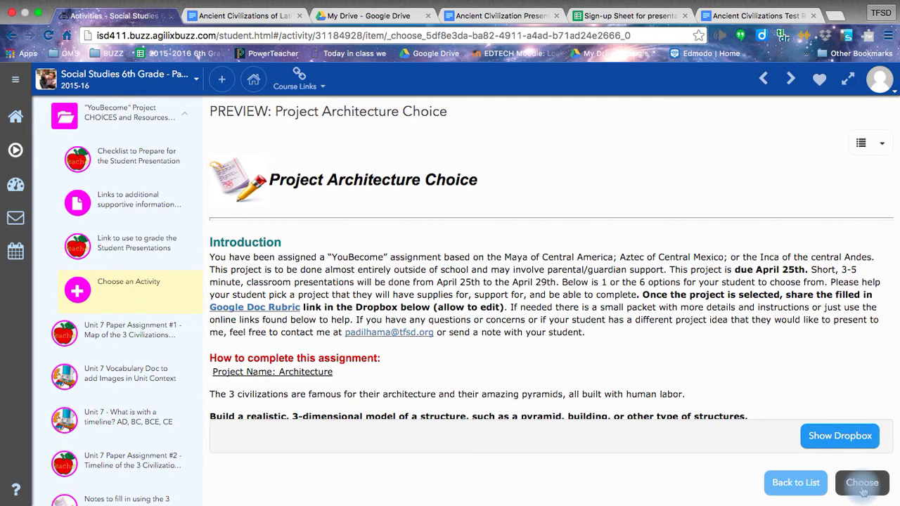
# Step: Choose the Architecture project, then switch to the Ancient Civilization Presentation Rubric document
pyautogui.click(863, 485)
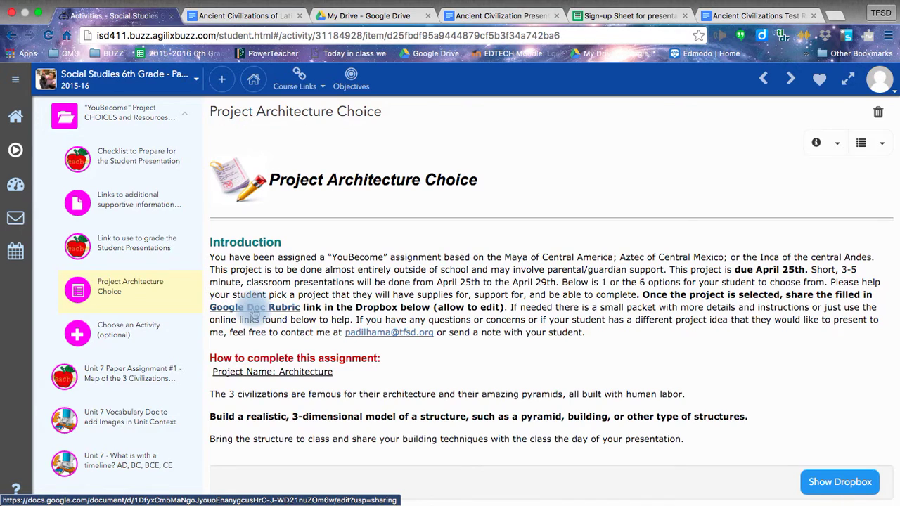
pyautogui.click(282, 21)
pyautogui.click(497, 21)
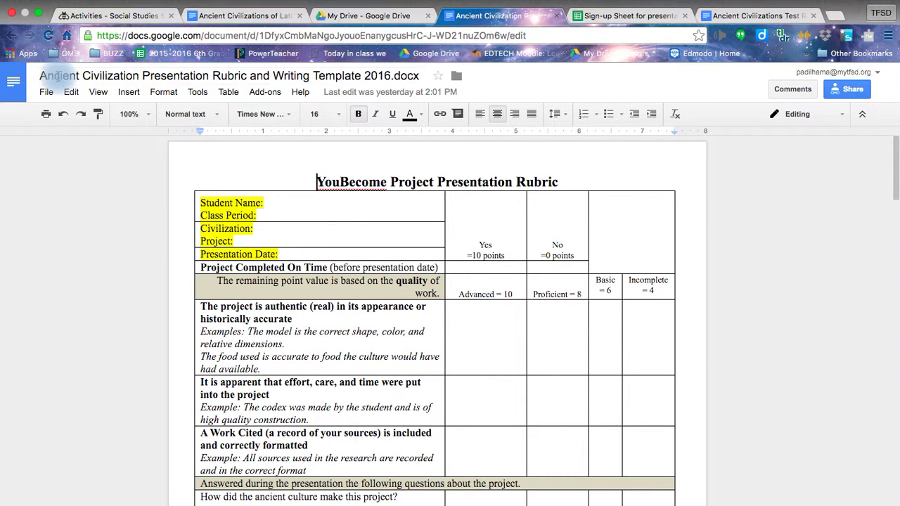
# Step: Make a copy of the rubric named 'Your Name YouBecome Project Rubric'
pyautogui.click(47, 94)
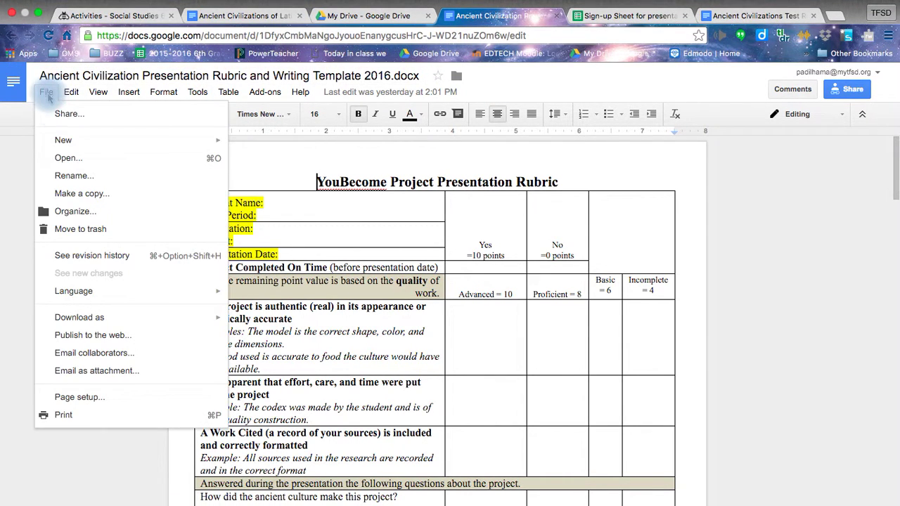
pyautogui.click(64, 197)
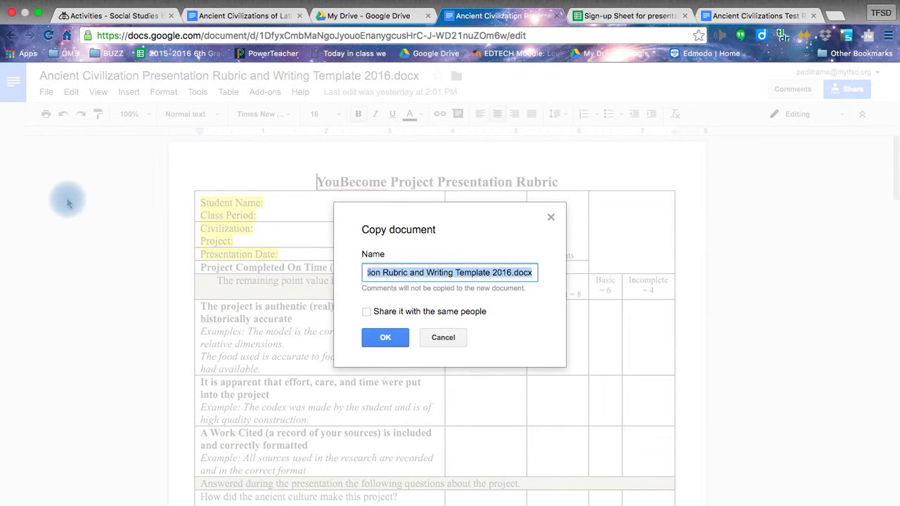
pyautogui.write('Your Name ')
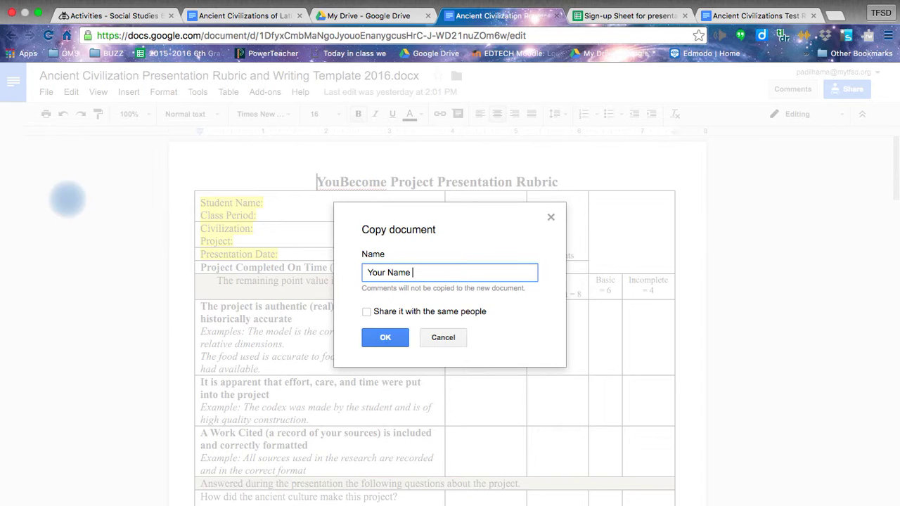
pyautogui.write('YouBecome Project')
pyautogui.write('Rubric')
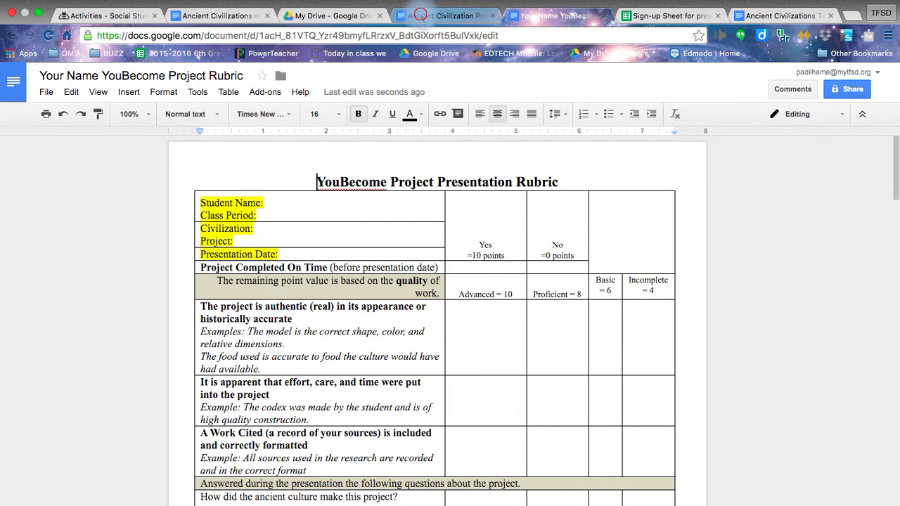
# Step: Close the original template and enter the student's full name in the Student Name field
pyautogui.click(422, 16)
pyautogui.click(695, 347)
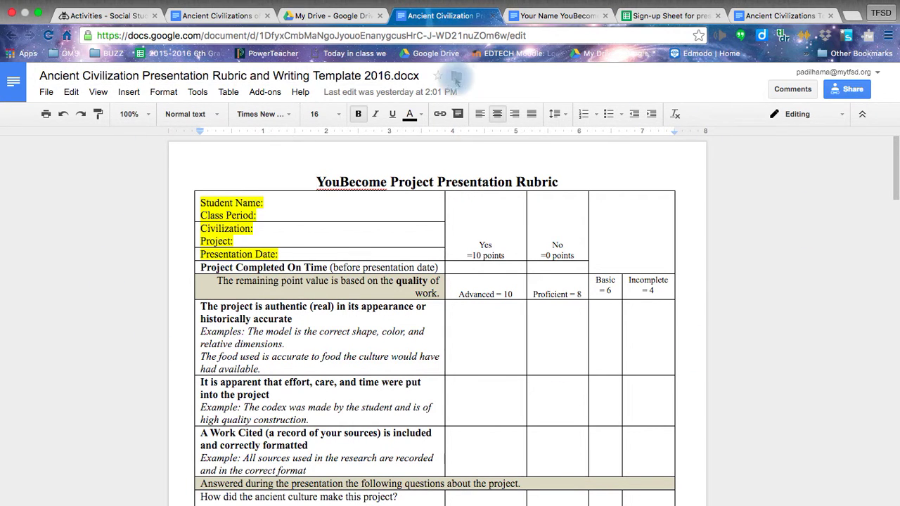
pyautogui.click(493, 16)
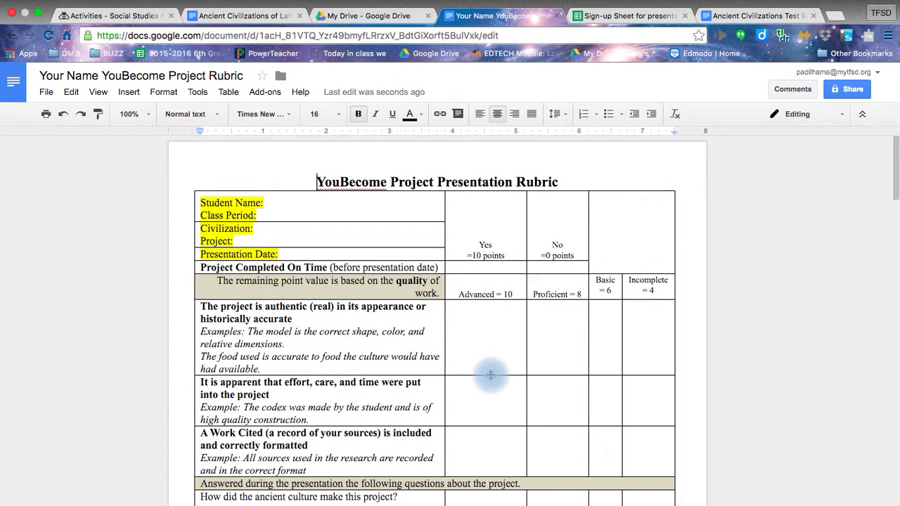
pyautogui.click(342, 204)
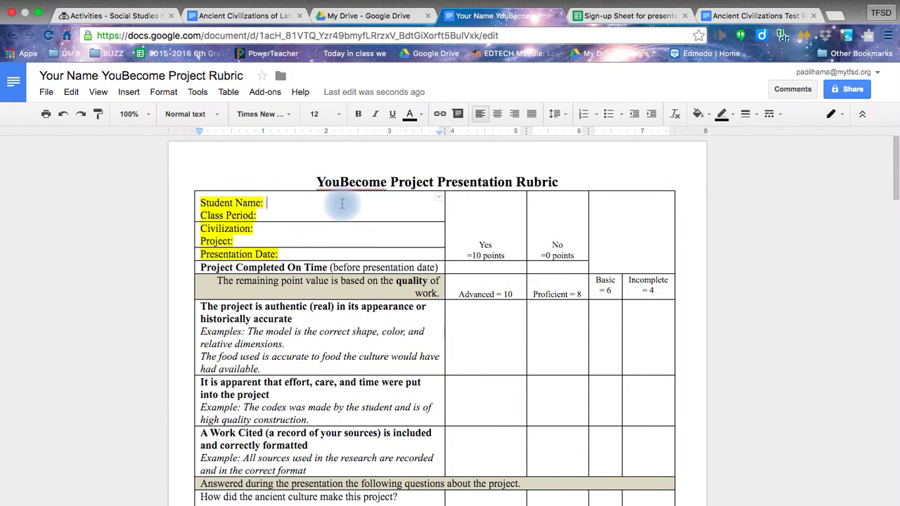
# Step: Enter All as the Class Period and remove its yellow highlight
pyautogui.press('Down')
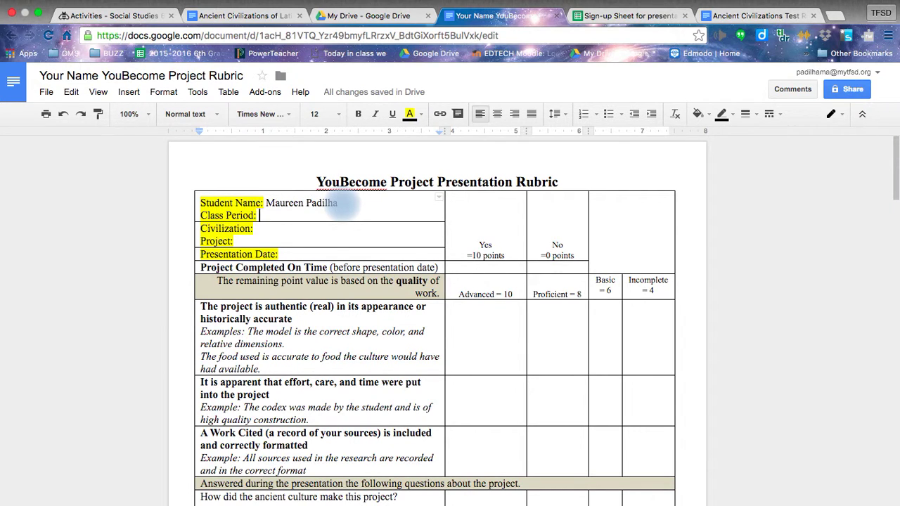
pyautogui.write('All')
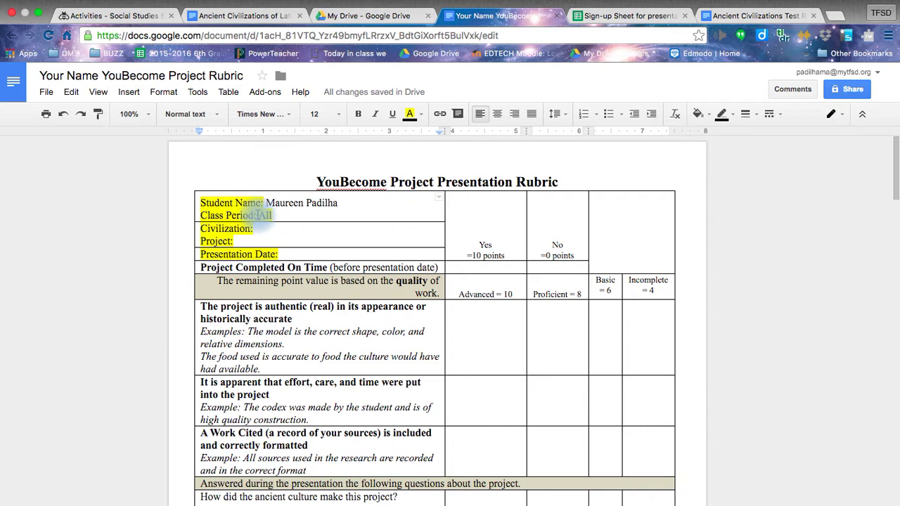
pyautogui.doubleClick(265, 216)
pyautogui.click(409, 114)
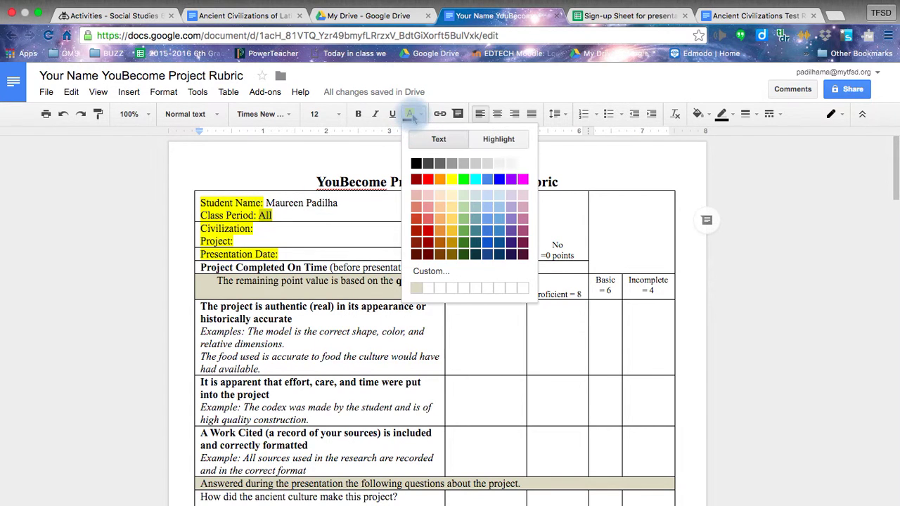
pyautogui.click(490, 139)
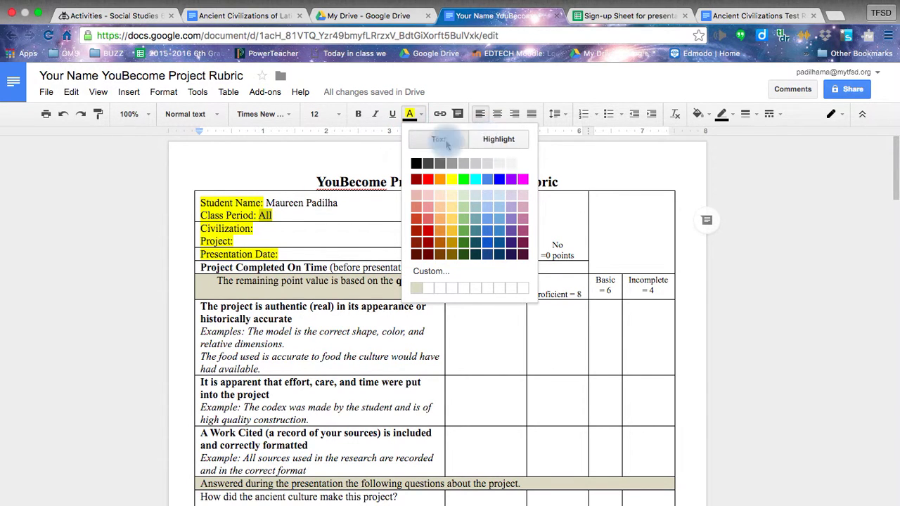
pyautogui.click(511, 144)
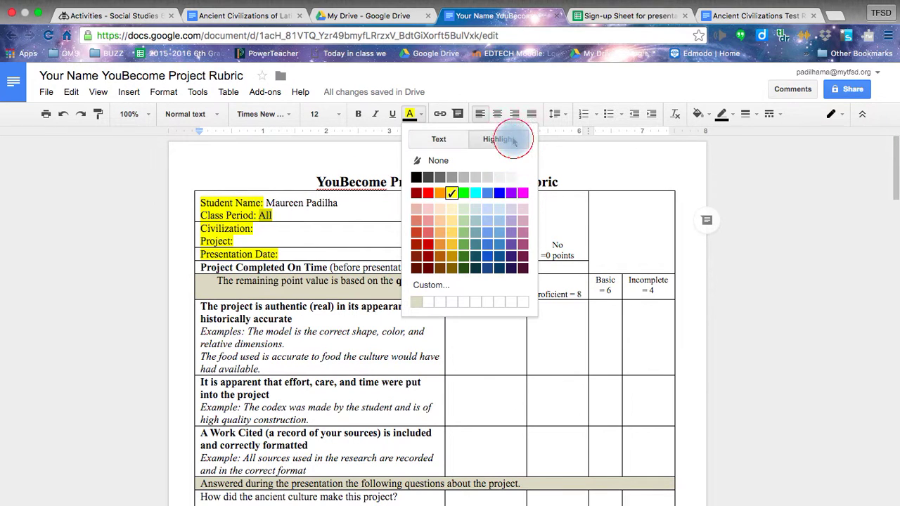
pyautogui.click(453, 164)
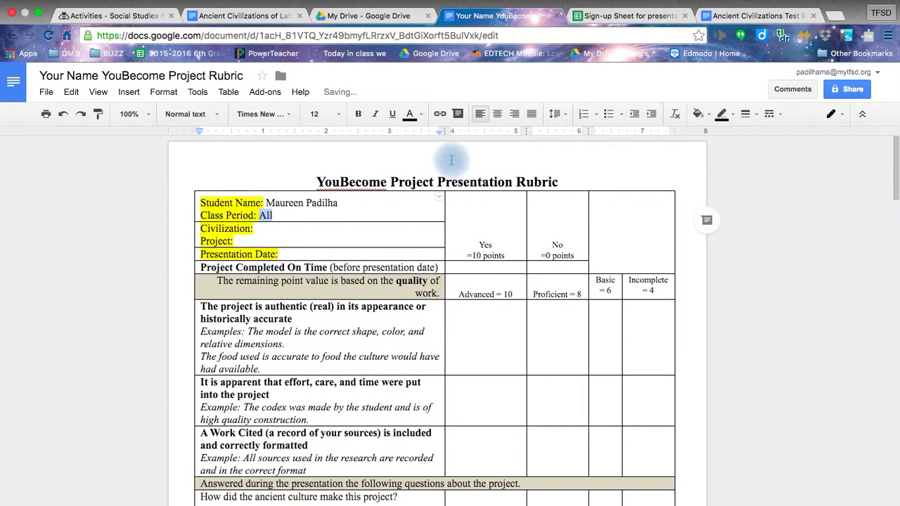
# Step: Fill in Civilization as Aztec and Project as Educational Requirements
pyautogui.click(298, 227)
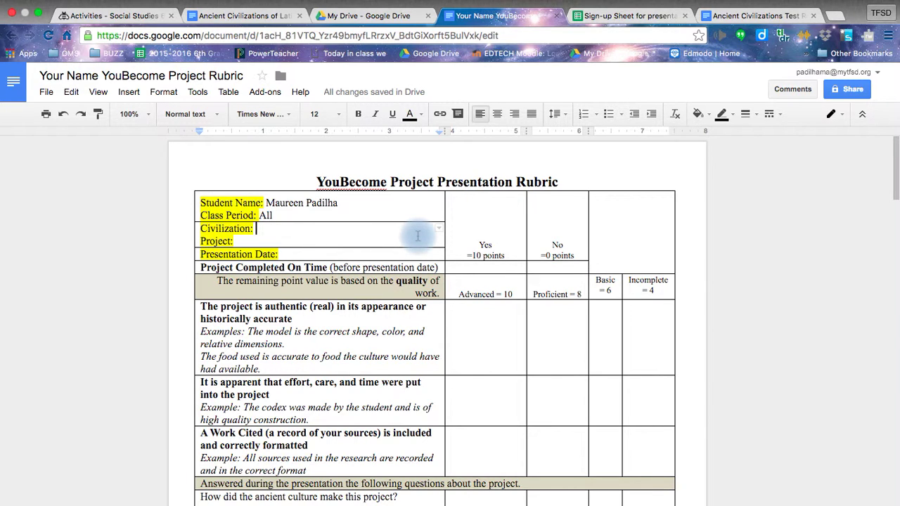
pyautogui.write('Aztec')
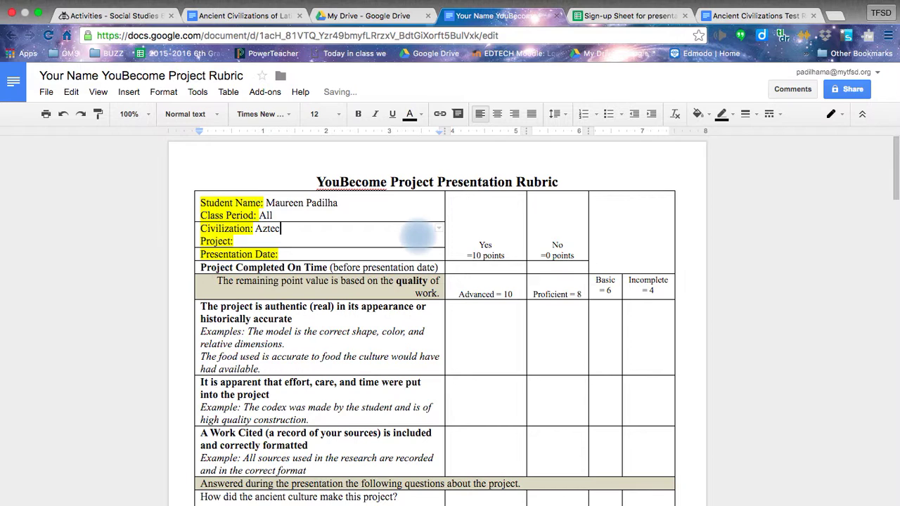
pyautogui.press('Down')
pyautogui.press('Left')
pyautogui.press('Left')
pyautogui.press('Left')
pyautogui.press('Left')
pyautogui.press('Left')
pyautogui.press('Left')
pyautogui.press('Left')
pyautogui.press('Left')
pyautogui.press('Left')
pyautogui.write('School')
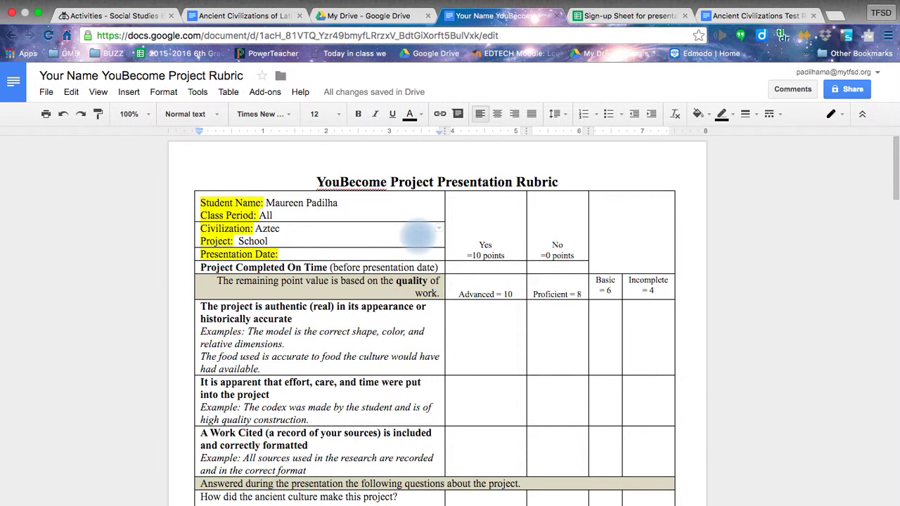
pyautogui.press('BackSpace')
pyautogui.press('BackSpace')
pyautogui.press('BackSpace')
pyautogui.press('BackSpace')
pyautogui.press('BackSpace')
pyautogui.press('BackSpace')
pyautogui.press('BackSpace')
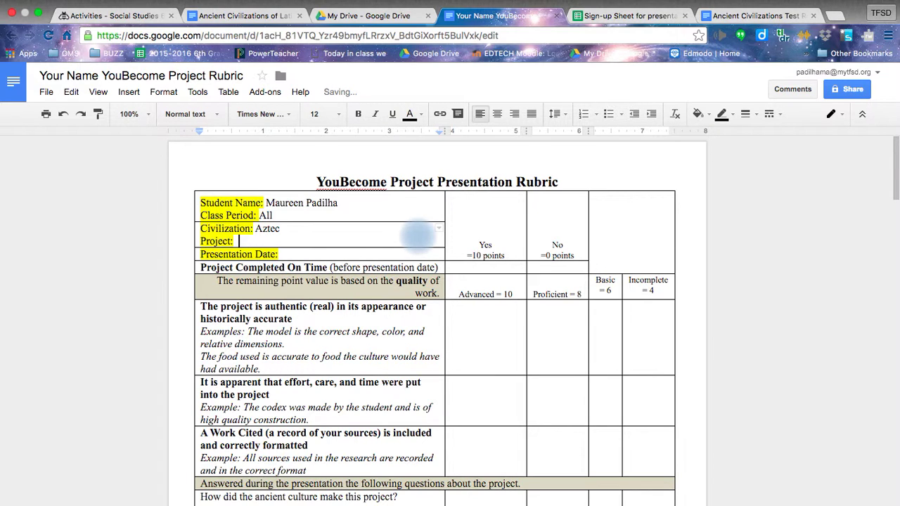
pyautogui.write('Education')
pyautogui.press('BackSpace')
pyautogui.write('al Requirements')
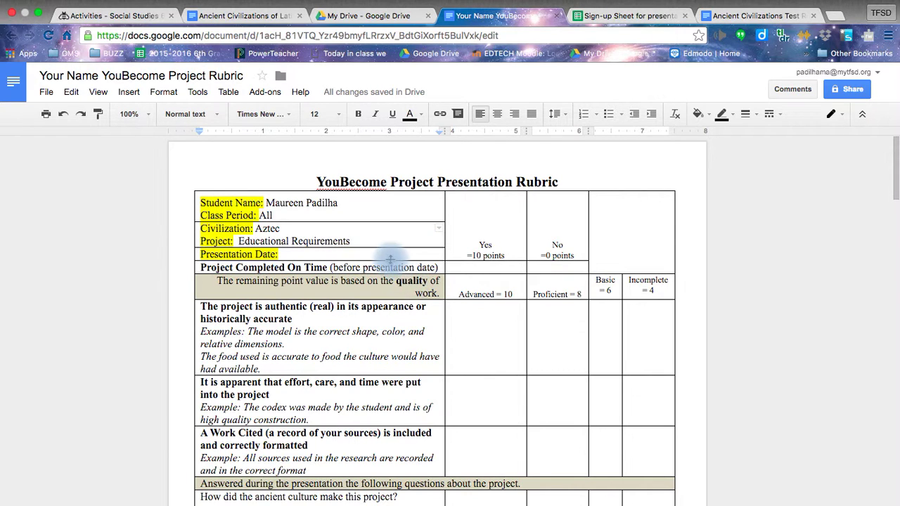
pyautogui.click(383, 254)
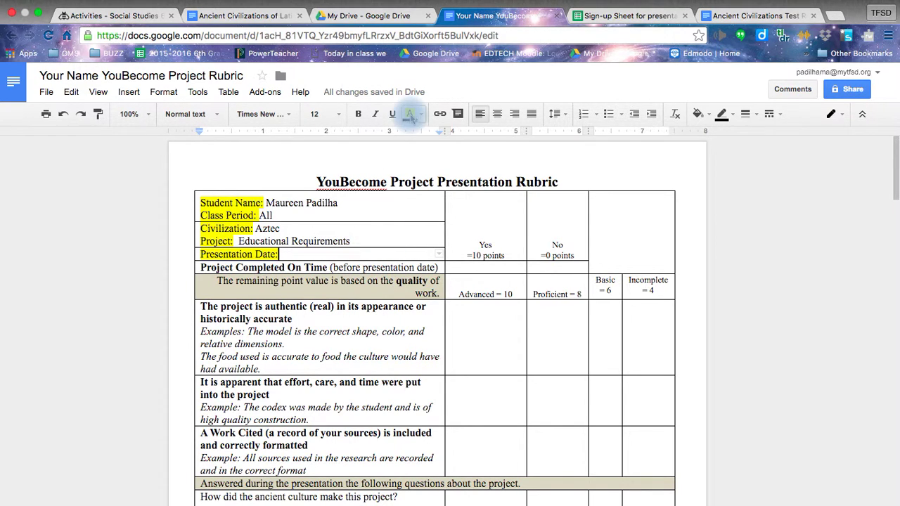
pyautogui.click(411, 114)
pyautogui.click(482, 140)
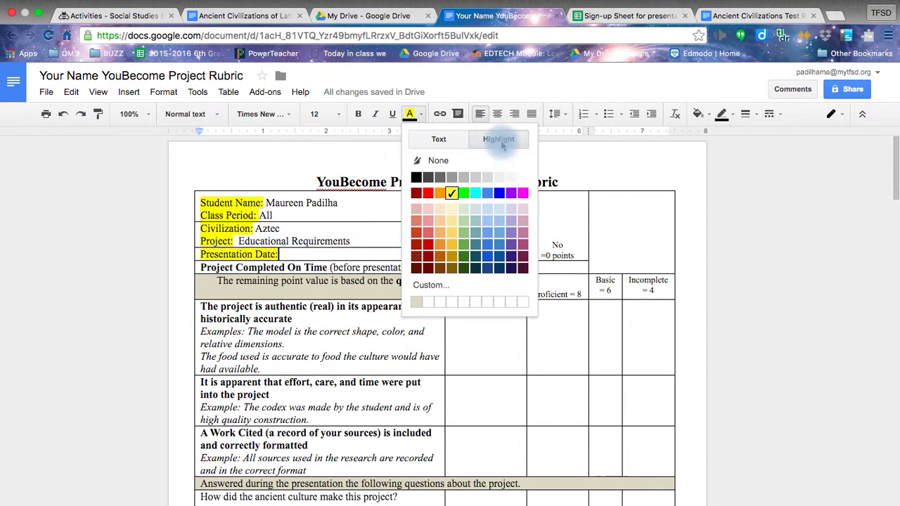
pyautogui.click(455, 162)
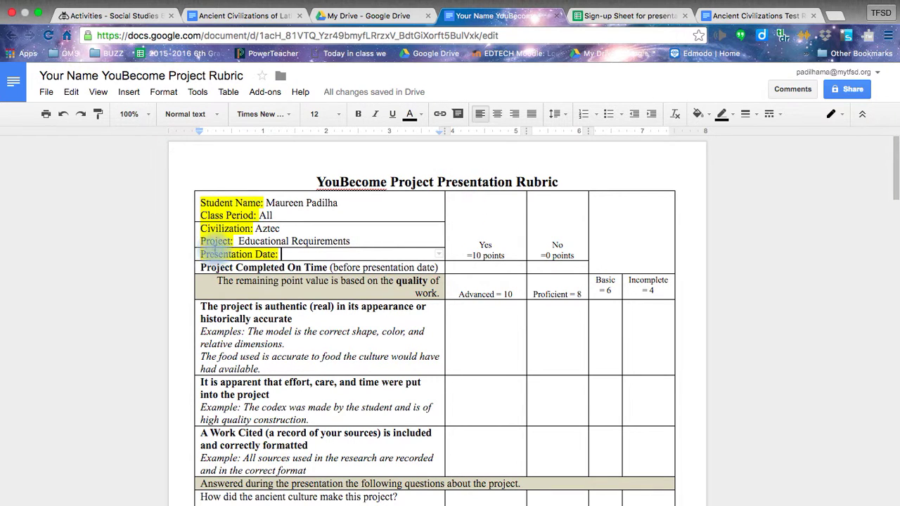
pyautogui.click(280, 255)
pyautogui.moveTo(281, 255); pyautogui.dragTo(189, 254)
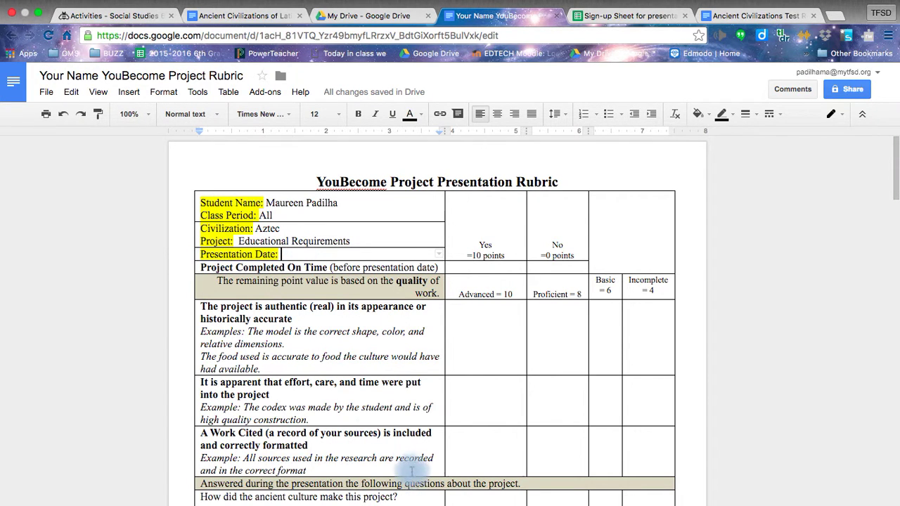
pyautogui.scroll(-2, 413, 462)
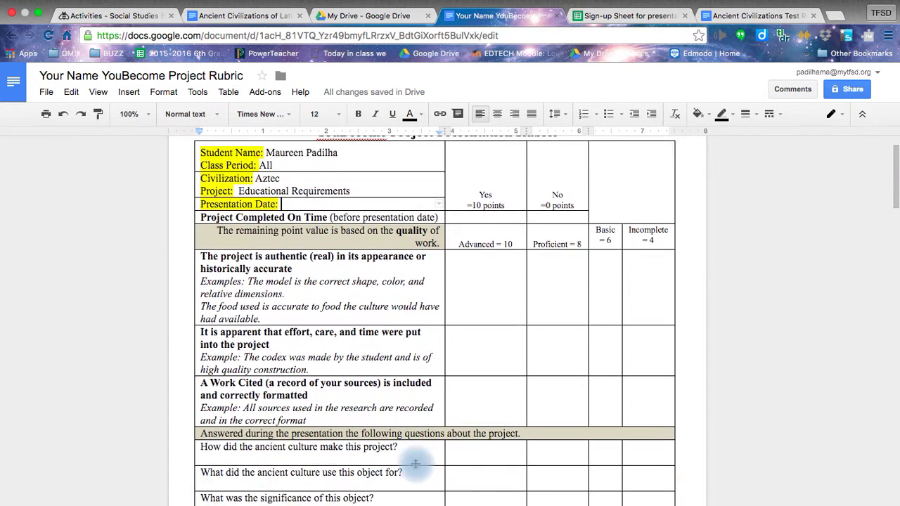
pyautogui.click(201, 219)
pyautogui.moveTo(200, 219); pyautogui.dragTo(295, 415)
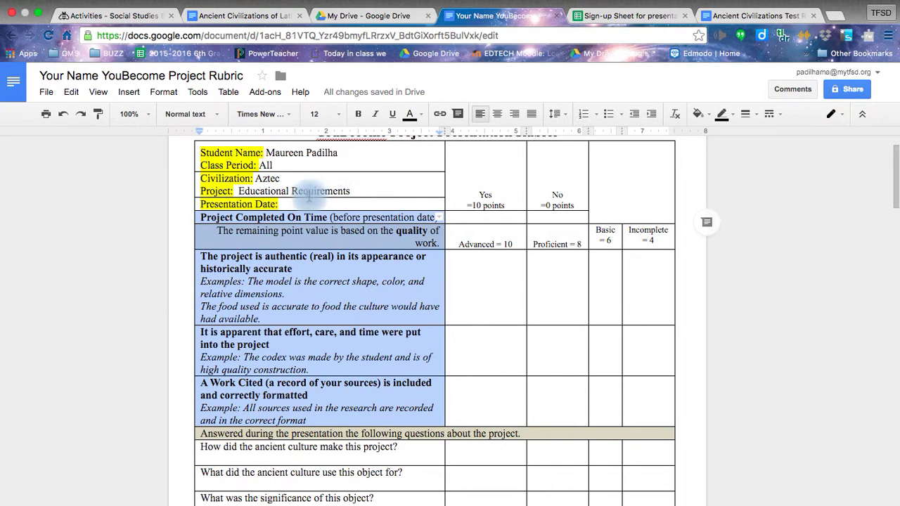
pyautogui.click(309, 203)
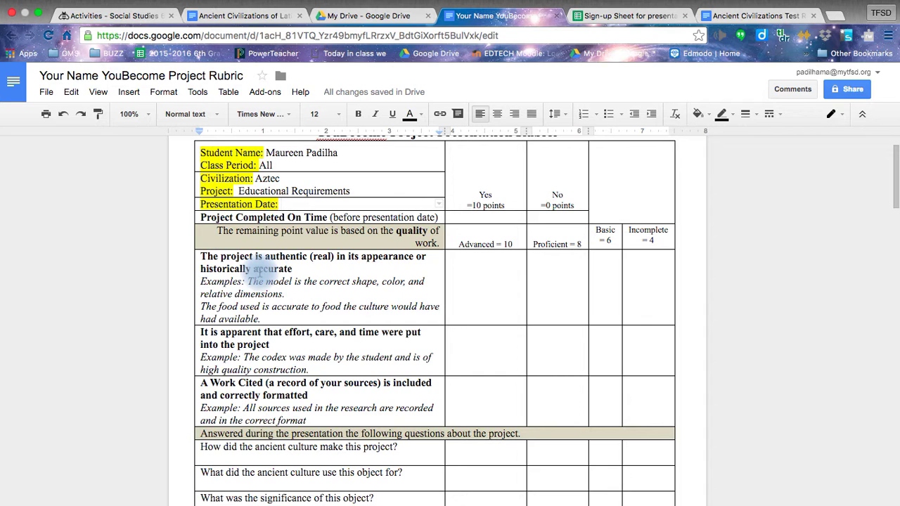
pyautogui.scroll(-7, 260, 275)
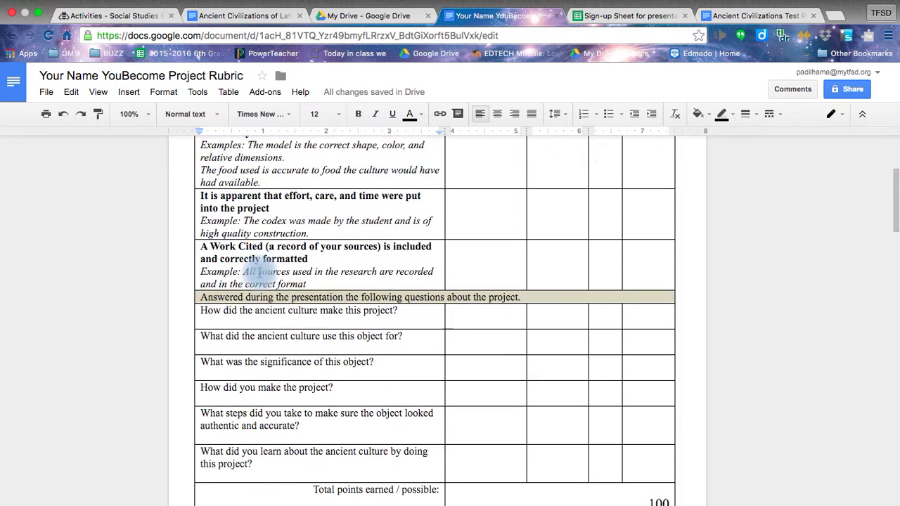
pyautogui.scroll(3, 260, 272)
pyautogui.scroll(2, 260, 272)
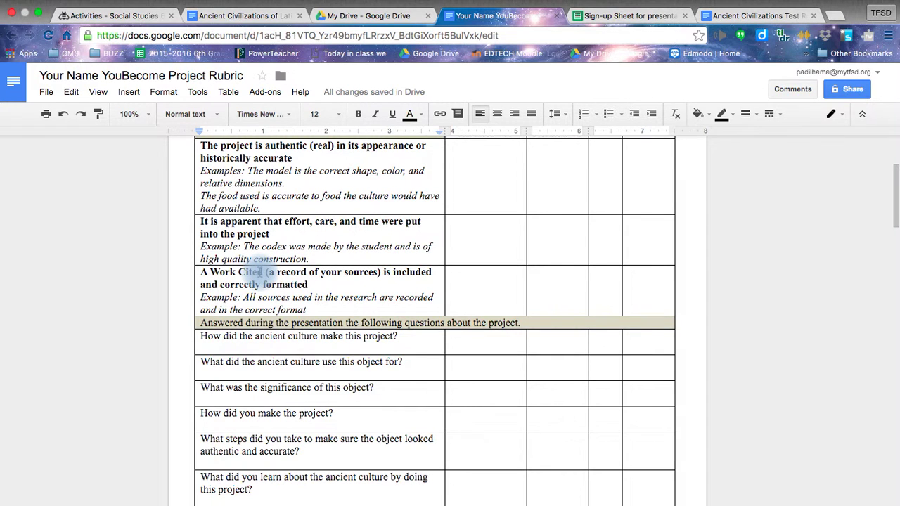
pyautogui.scroll(2, 259, 272)
pyautogui.scroll(-9, 256, 274)
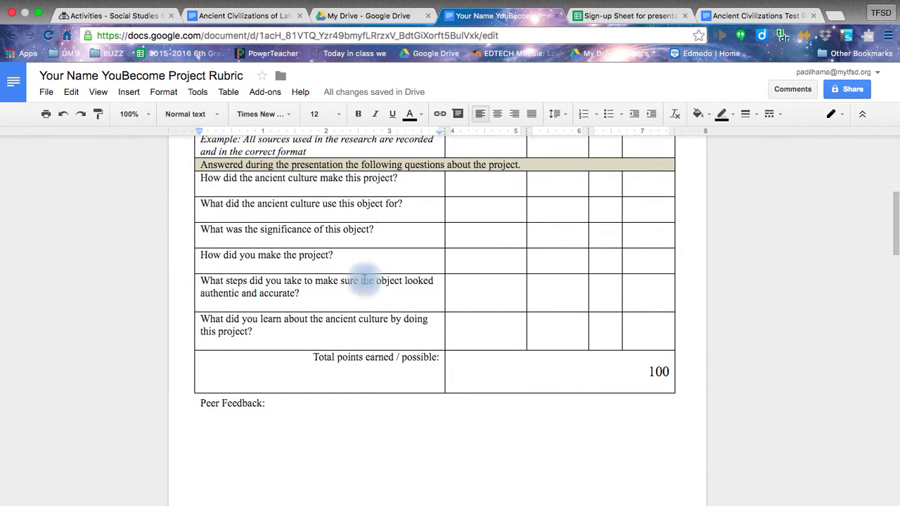
pyautogui.moveTo(268, 342); pyautogui.dragTo(247, 180)
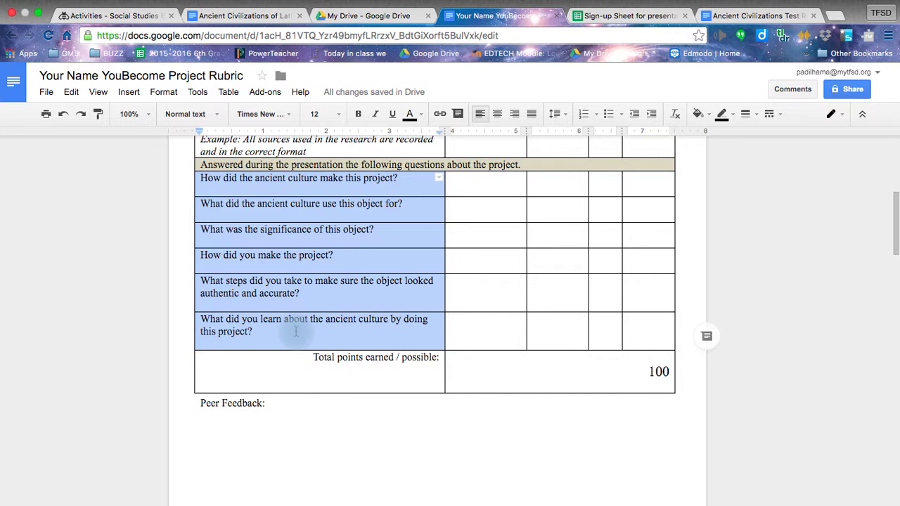
pyautogui.click(333, 438)
# Step: Scroll to the Paragraph 1 Outline Section and place the cursor after Topic Sentence
pyautogui.scroll(-5, 334, 440)
pyautogui.scroll(-3, 334, 438)
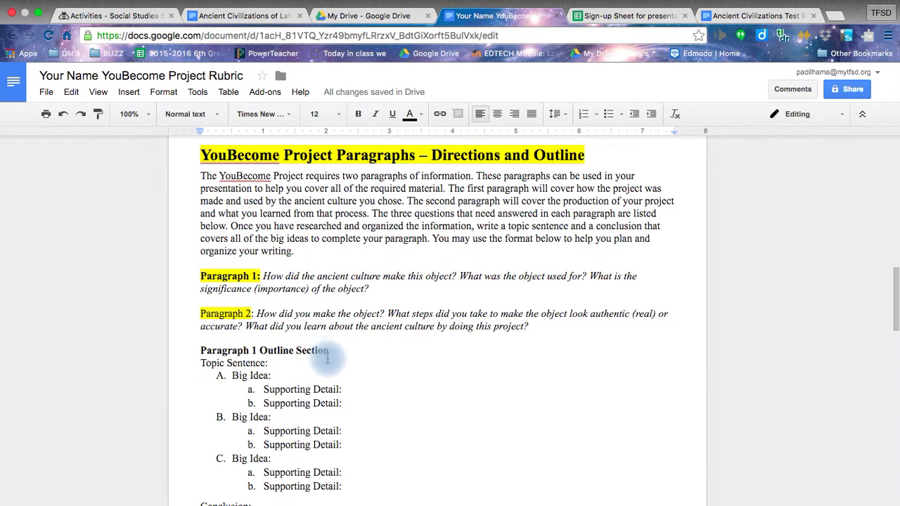
pyautogui.click(370, 289)
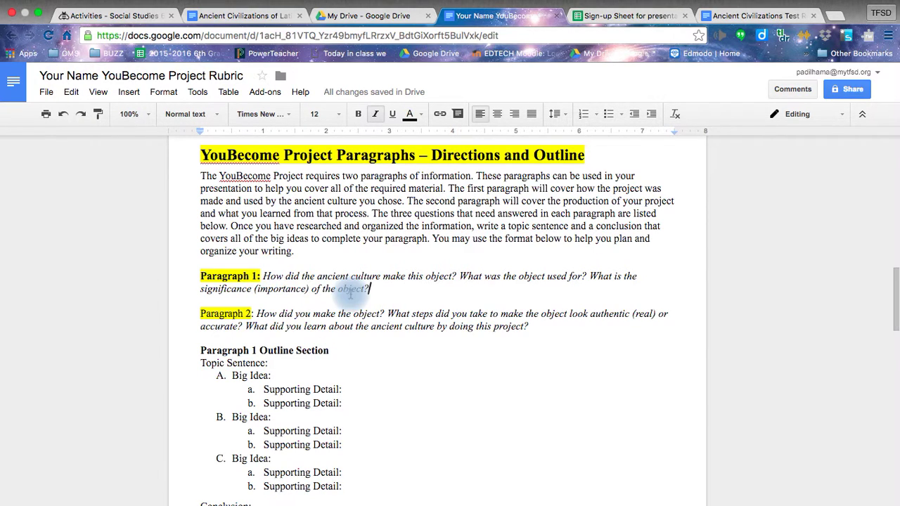
pyautogui.click(324, 363)
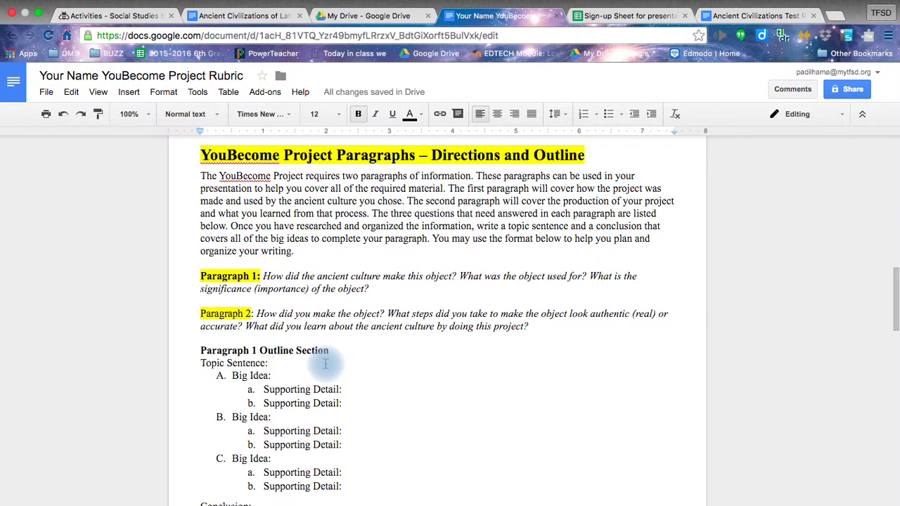
pyautogui.scroll(-5, 326, 363)
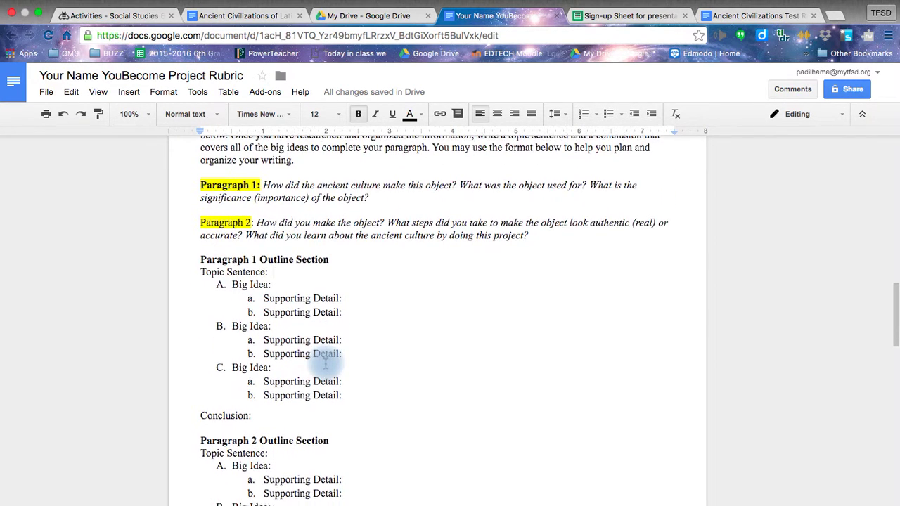
pyautogui.scroll(-1, 326, 363)
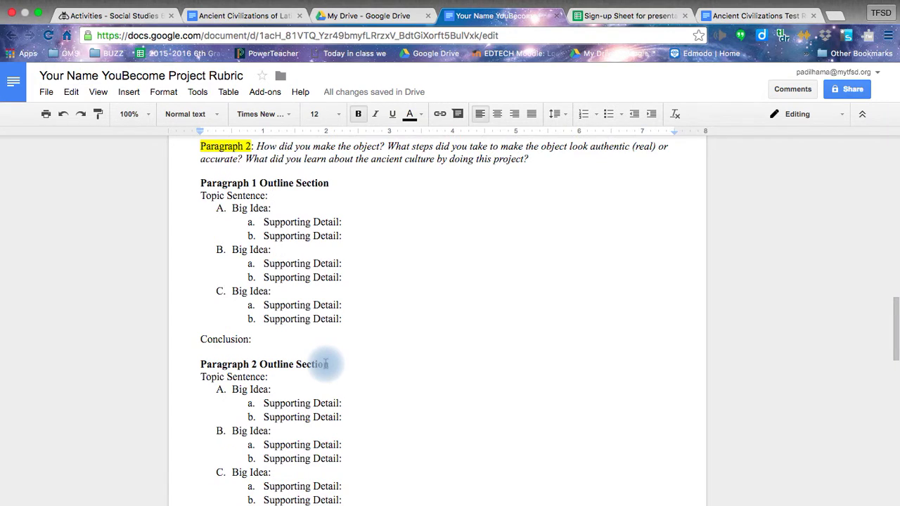
pyautogui.scroll(-2, 326, 363)
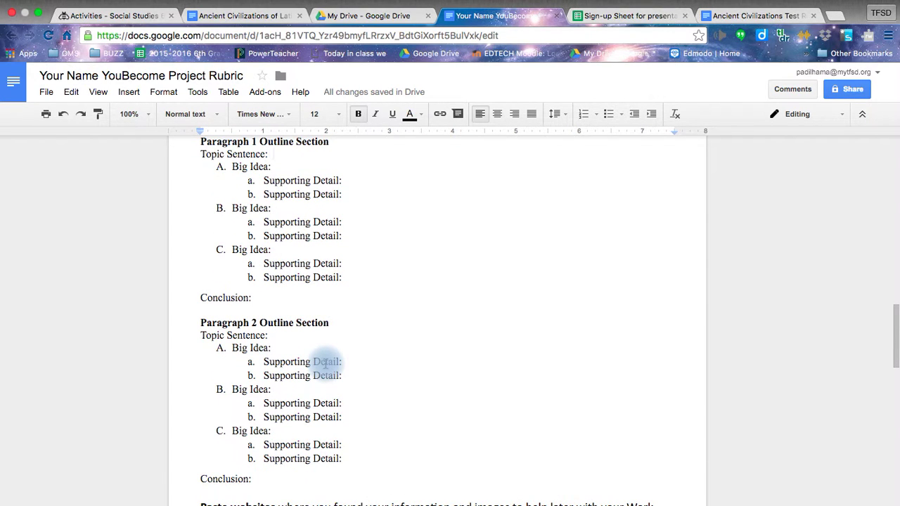
pyautogui.scroll(1, 326, 363)
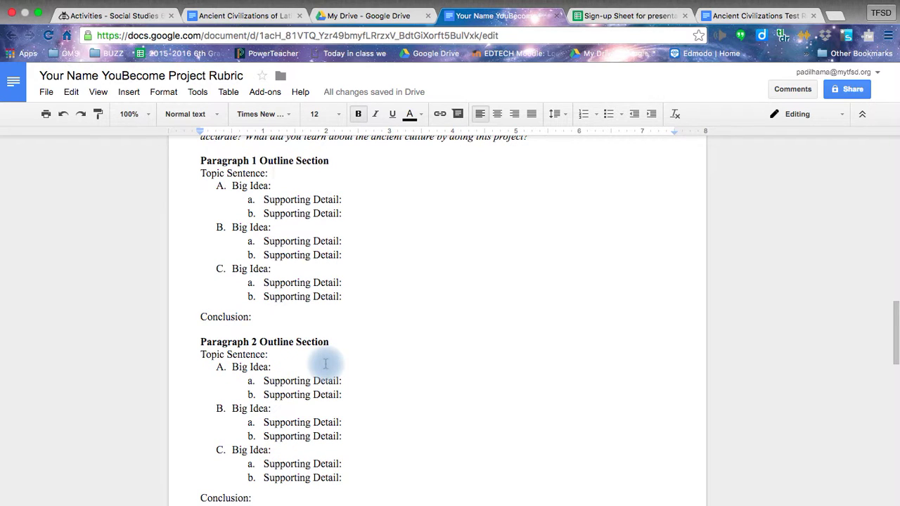
# Step: Write the topic sentence 'Education Requirements of Kids' and Big Idea A 'All kids required to attend'
pyautogui.write('Education R')
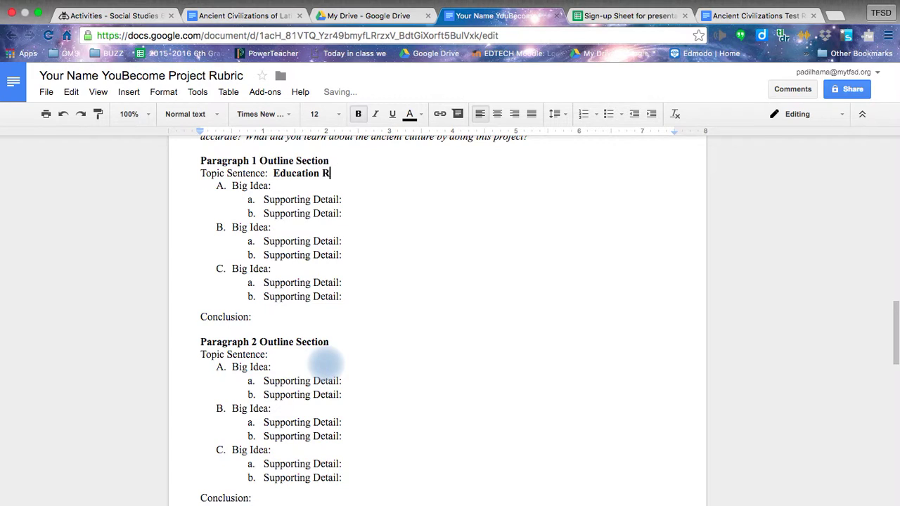
pyautogui.write('equirements of Kids')
pyautogui.press('Down')
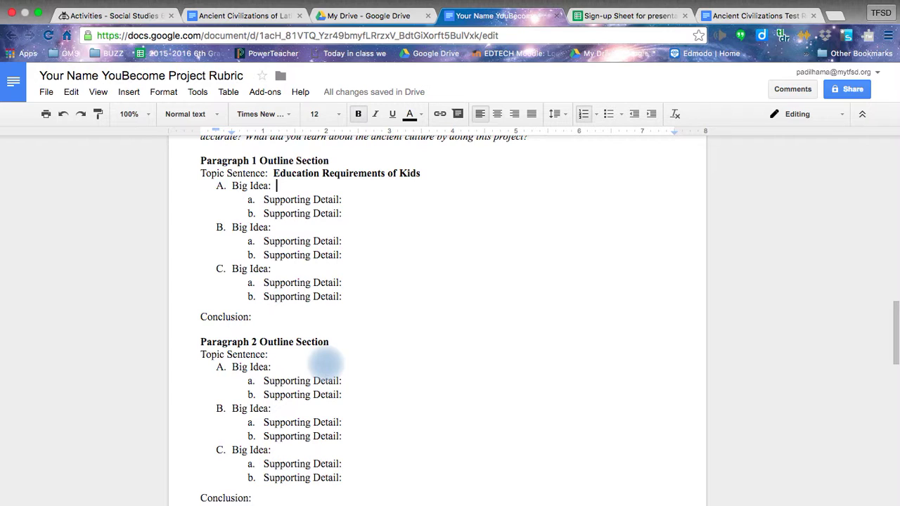
pyautogui.write('A')
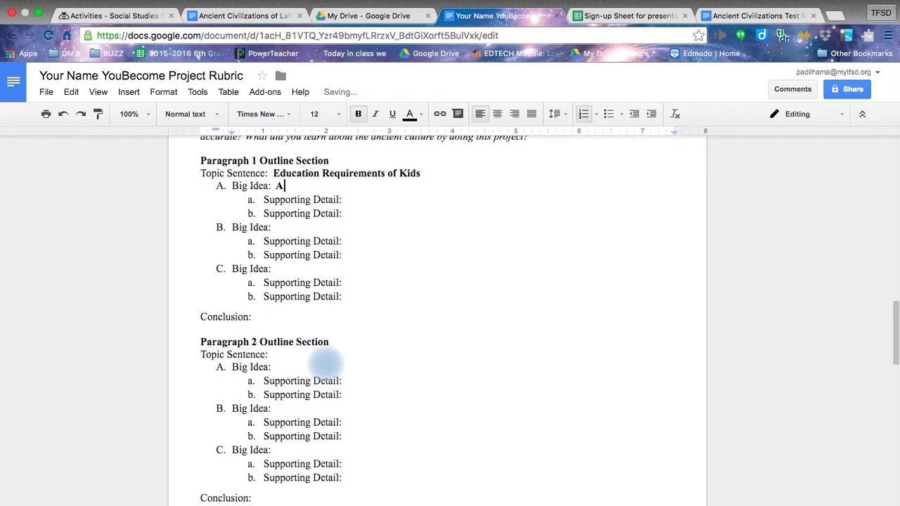
pyautogui.write('ll kids required to a')
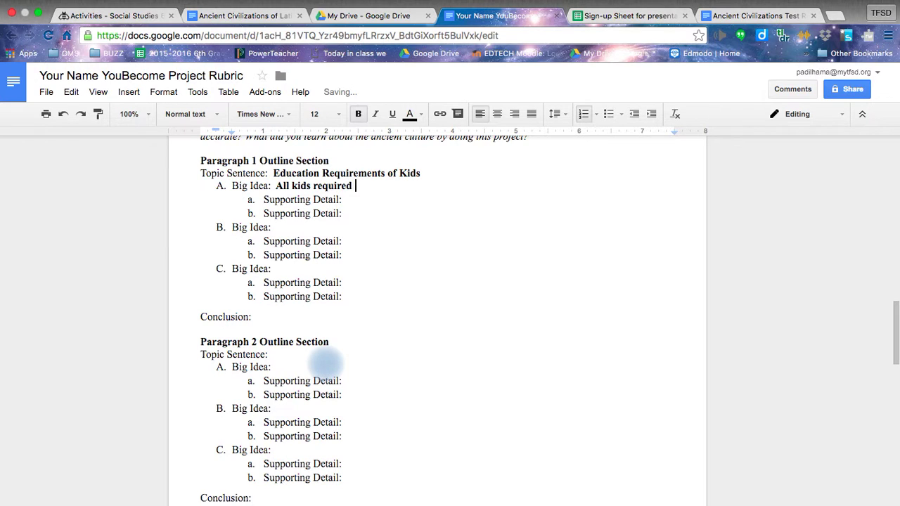
pyautogui.write('ttend')
pyautogui.press('Up')
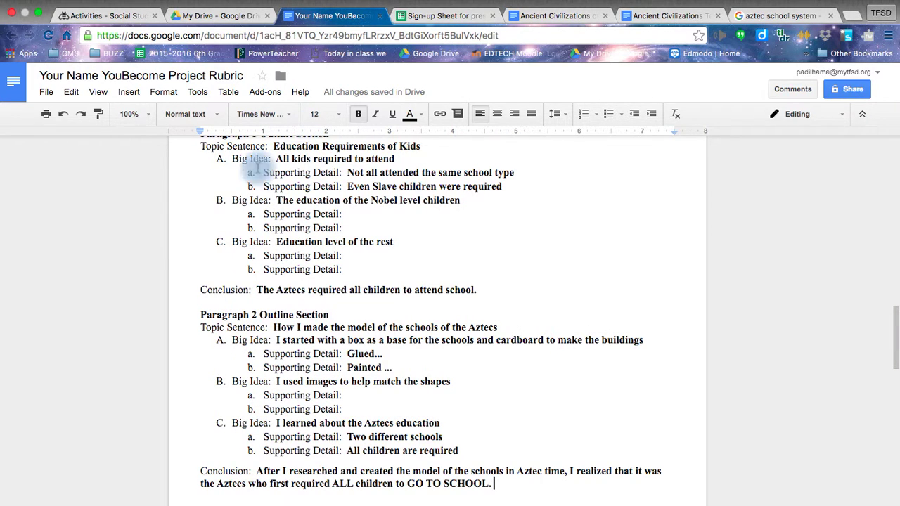
# Step: Review the outlines, briefly selecting the empty Supporting Detail lines, then deselecting them
pyautogui.scroll(-2, 344, 182)
pyautogui.scroll(4, 380, 186)
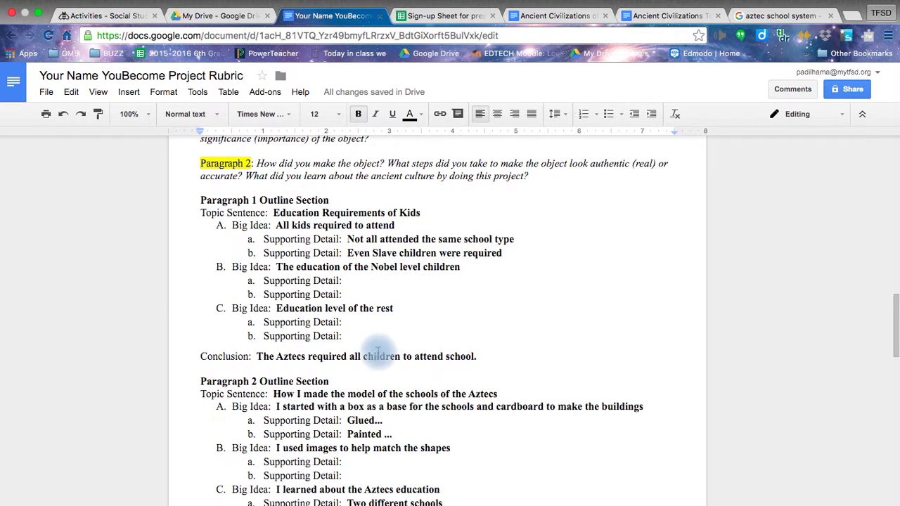
pyautogui.scroll(-1, 399, 396)
pyautogui.scroll(-1, 398, 396)
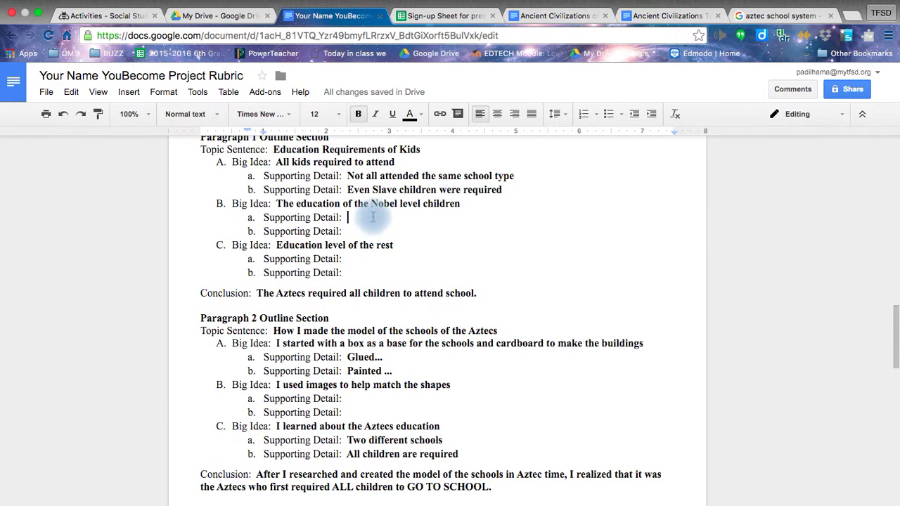
pyautogui.moveTo(368, 219); pyautogui.dragTo(354, 277)
pyautogui.scroll(-5, 353, 276)
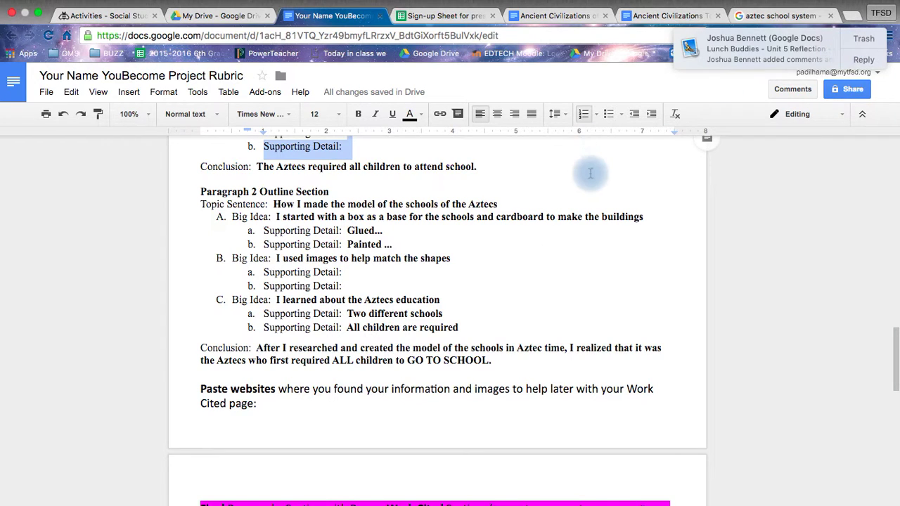
pyautogui.click(614, 190)
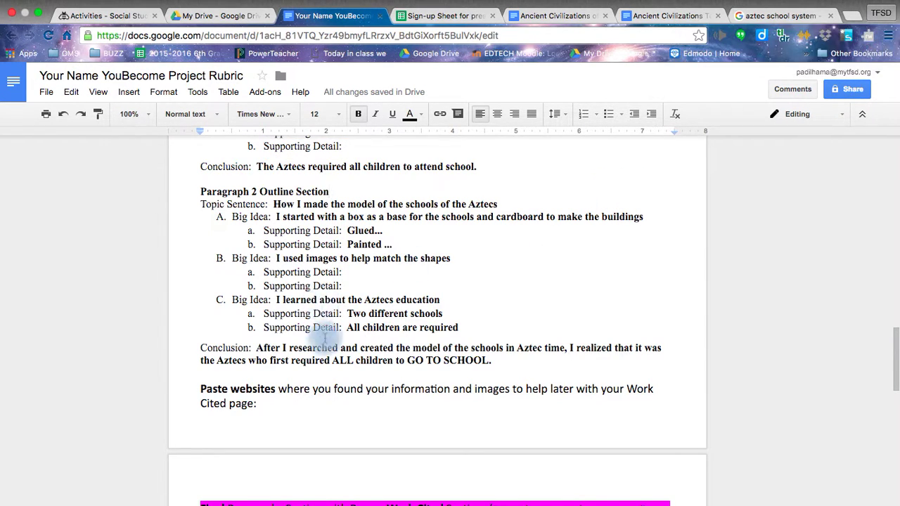
pyautogui.scroll(-1, 380, 359)
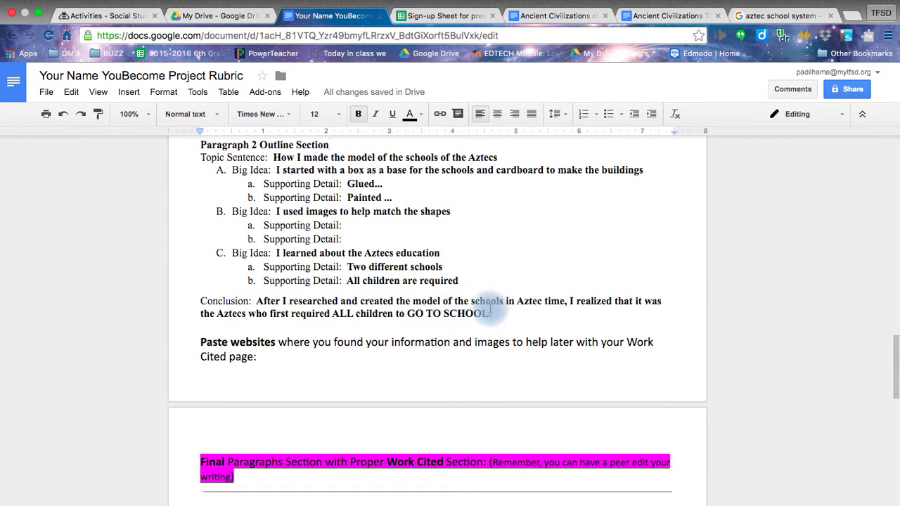
pyautogui.scroll(5, 509, 316)
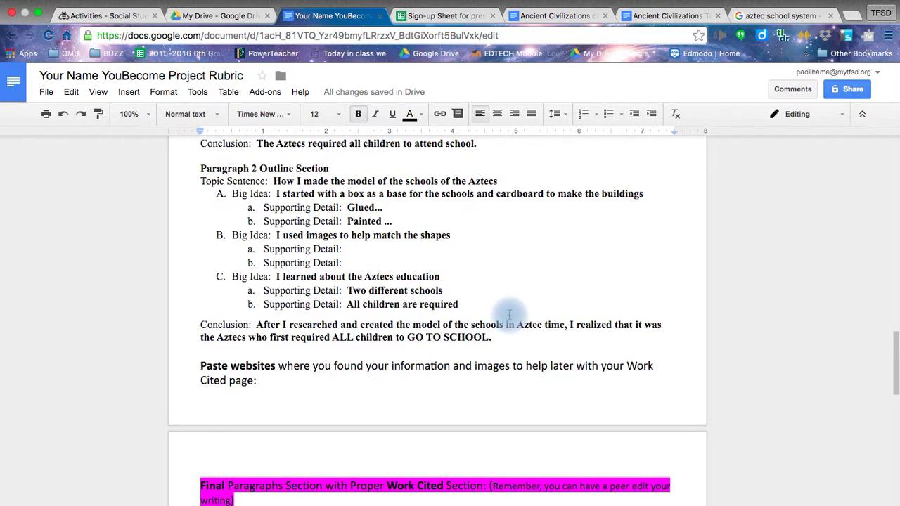
pyautogui.scroll(2, 509, 316)
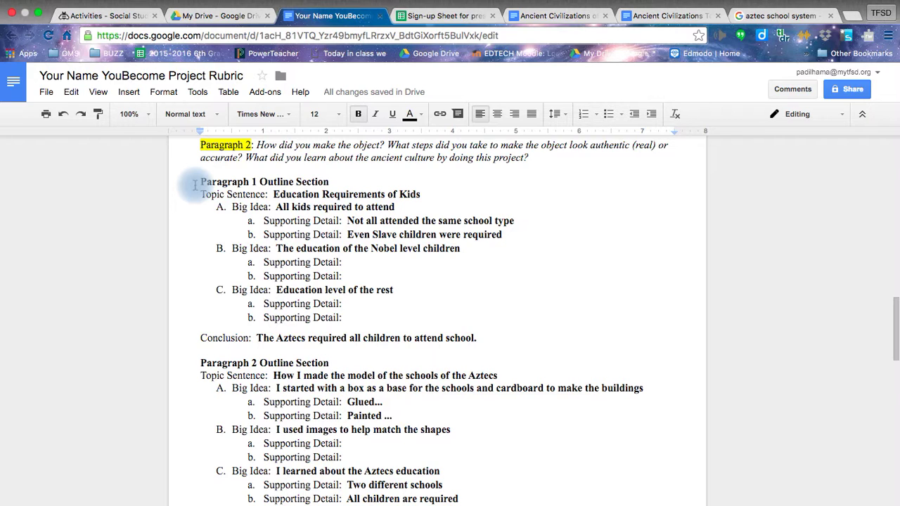
pyautogui.moveTo(201, 195); pyautogui.dragTo(267, 195)
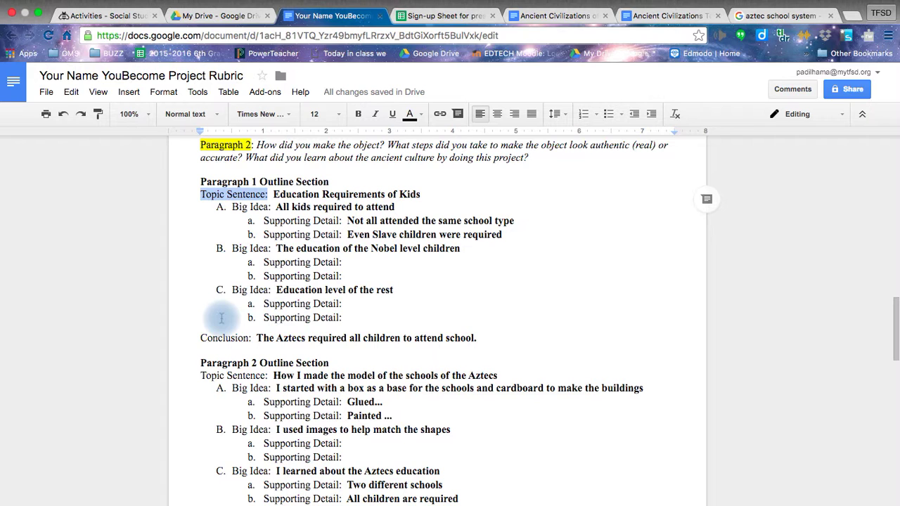
pyautogui.scroll(-1, 221, 319)
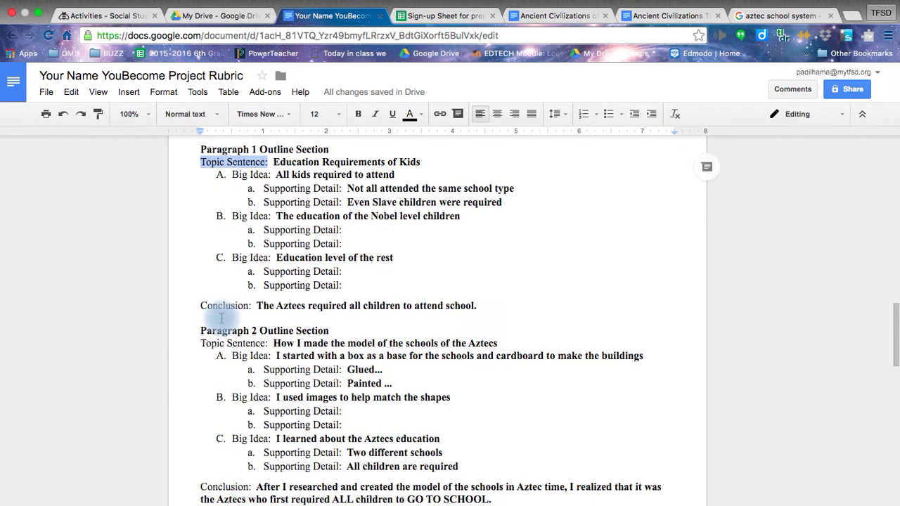
pyautogui.scroll(1, 221, 318)
pyautogui.click(284, 219)
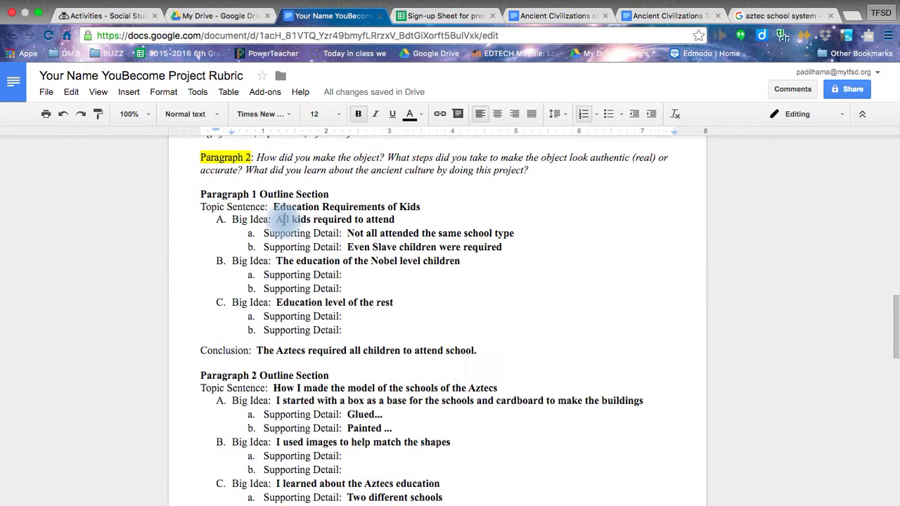
pyautogui.click(506, 238)
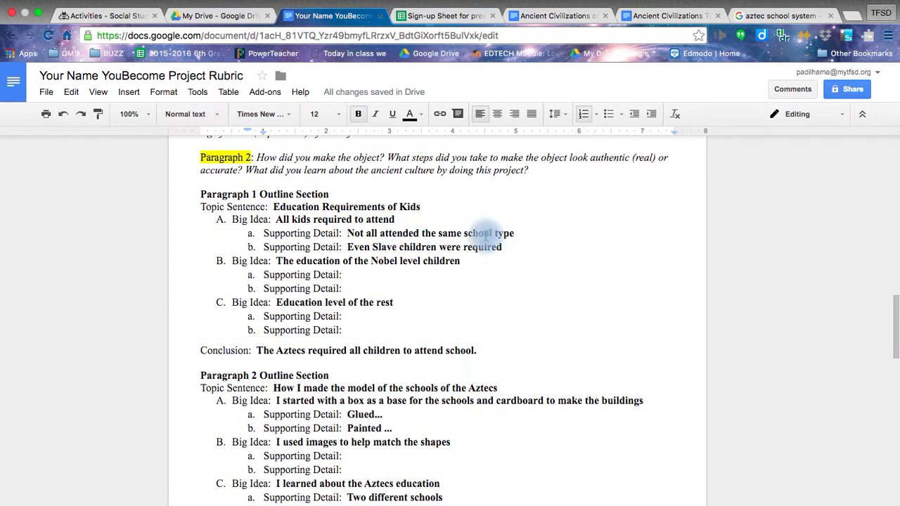
pyautogui.click(397, 234)
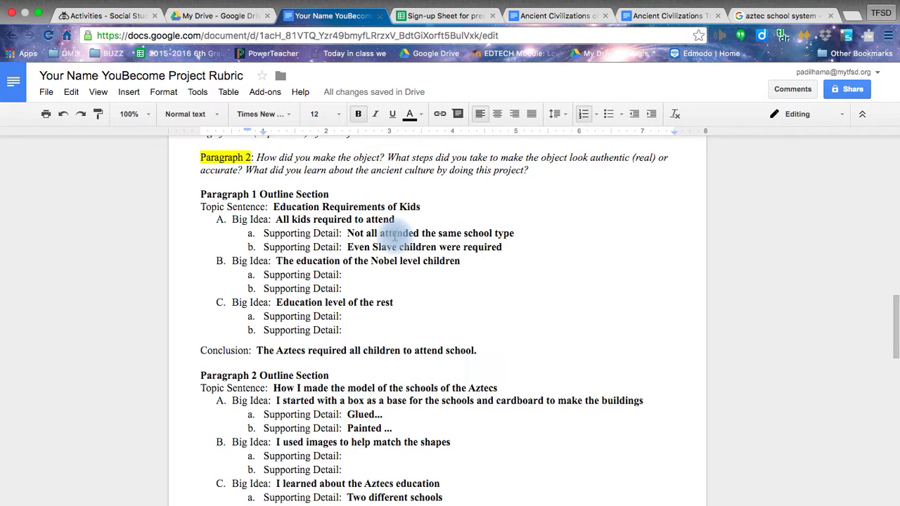
pyautogui.click(296, 194)
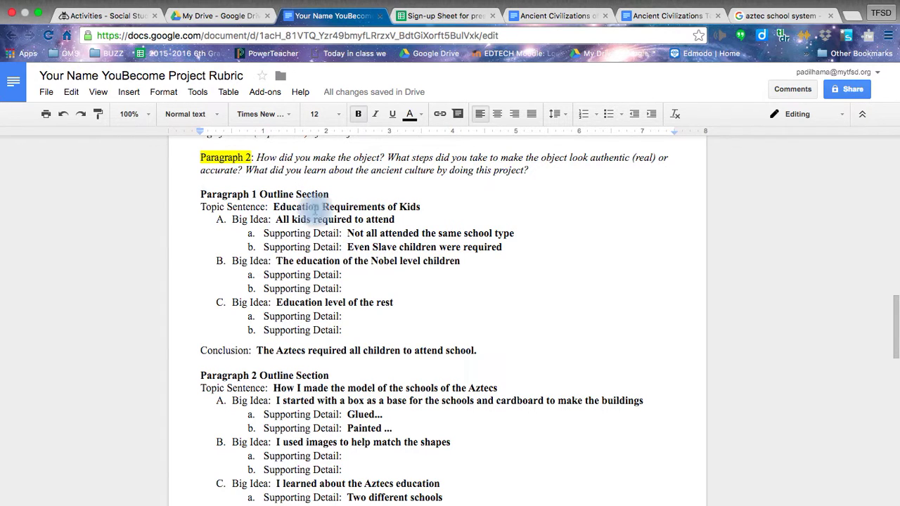
pyautogui.scroll(1, 293, 193)
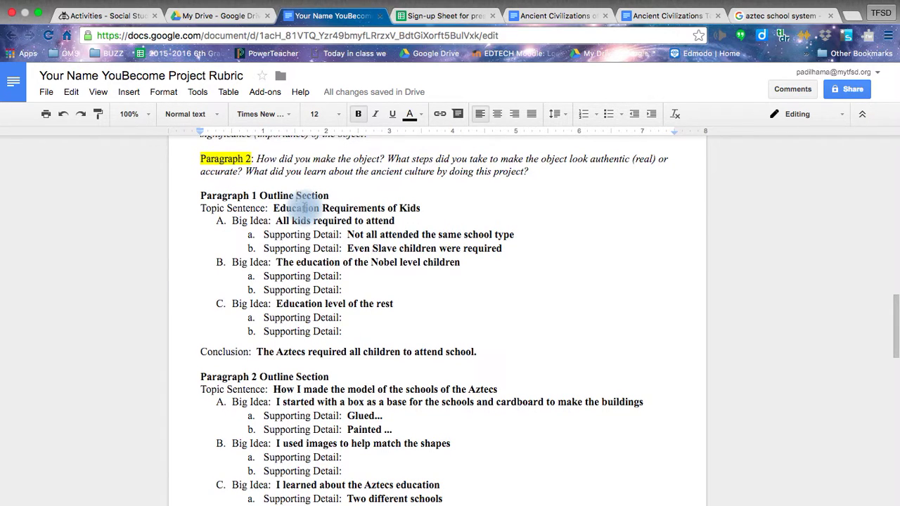
pyautogui.scroll(-1, 326, 289)
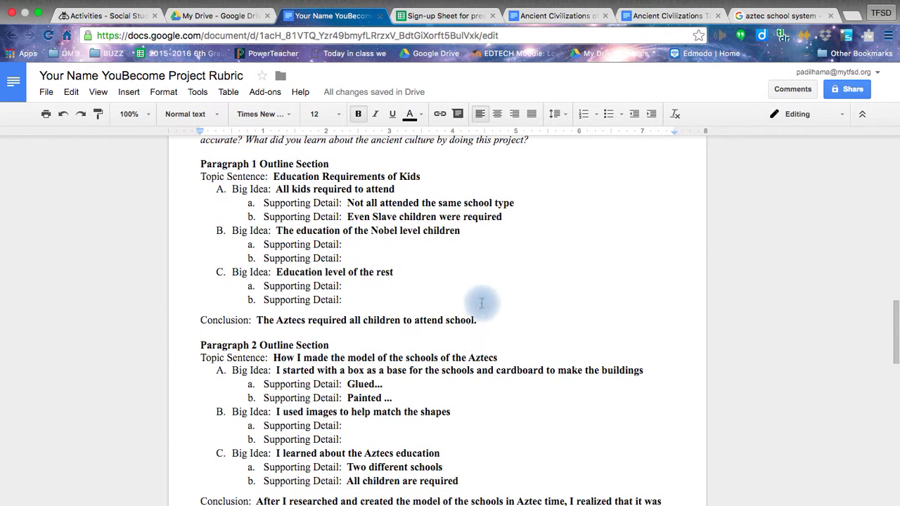
pyautogui.scroll(-10, 474, 305)
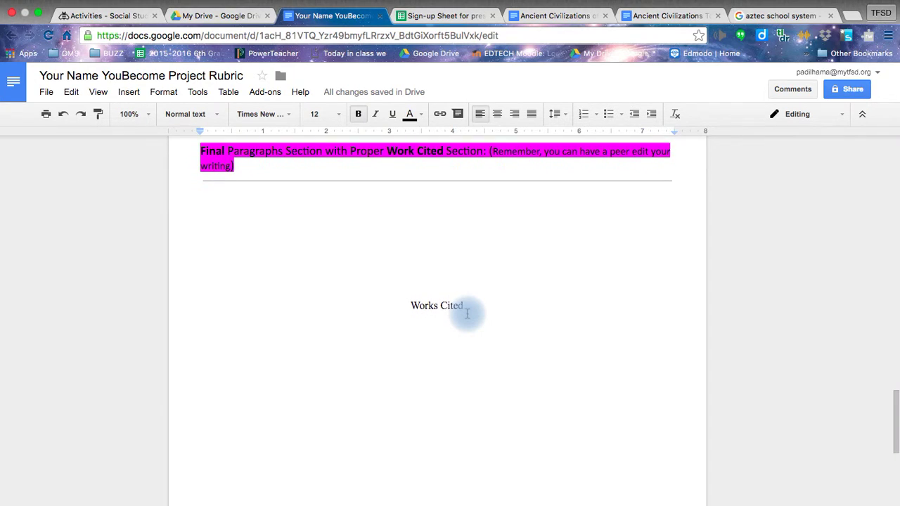
pyautogui.scroll(-4, 467, 314)
pyautogui.scroll(1, 467, 313)
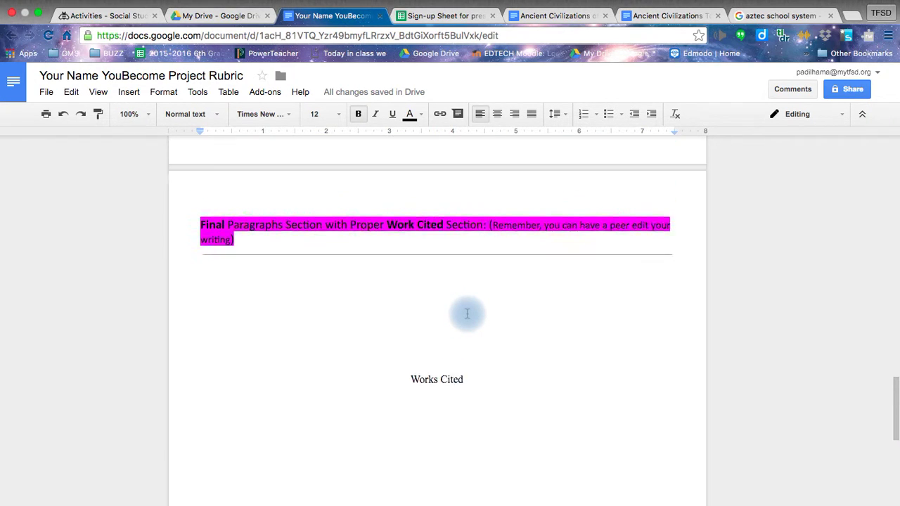
pyautogui.scroll(1, 467, 313)
pyautogui.click(303, 318)
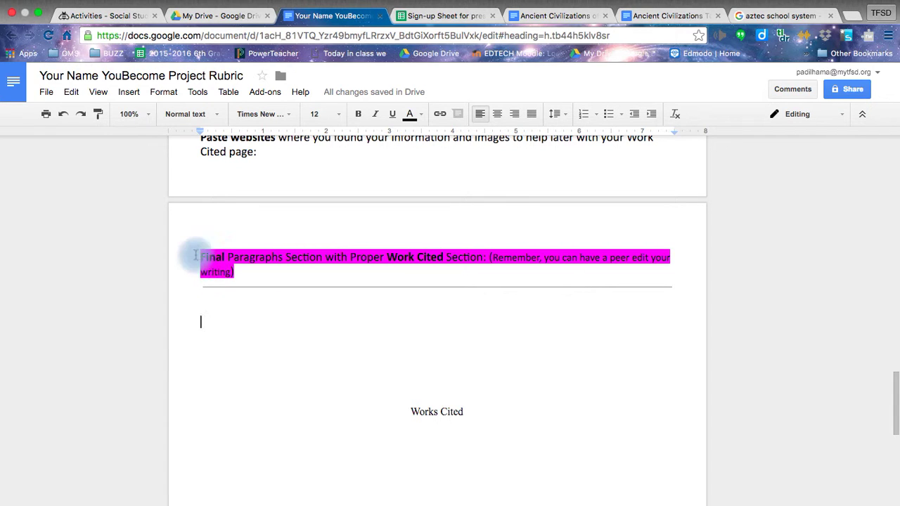
pyautogui.click(203, 298)
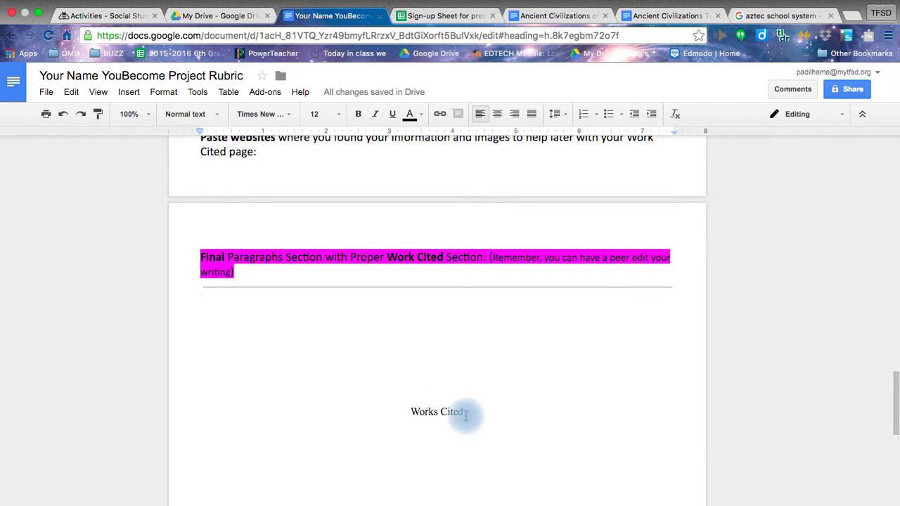
pyautogui.scroll(2, 466, 415)
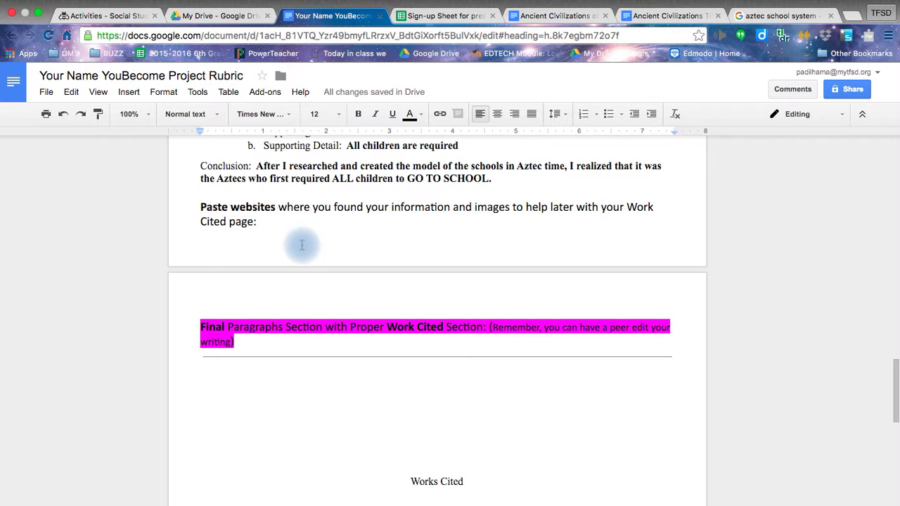
pyautogui.click(288, 229)
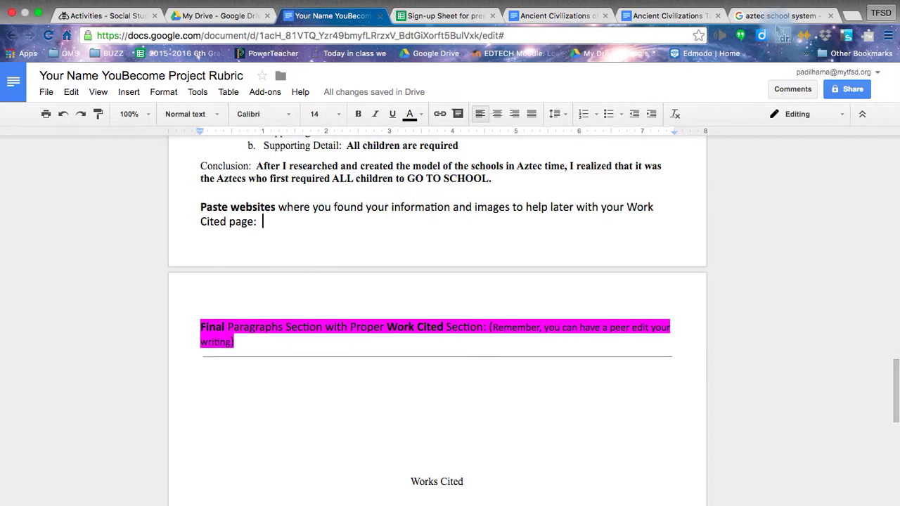
pyautogui.click(778, 17)
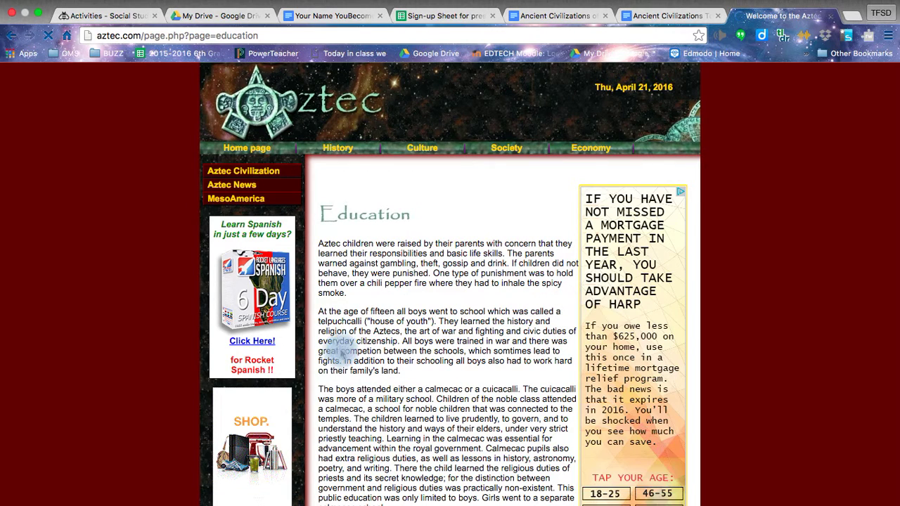
pyautogui.click(268, 34)
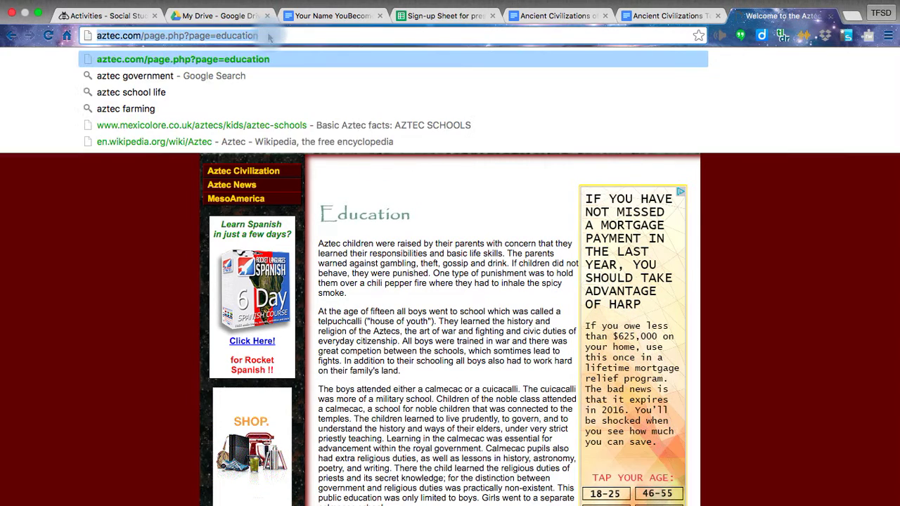
pyautogui.rightClick(270, 34)
pyautogui.click(291, 52)
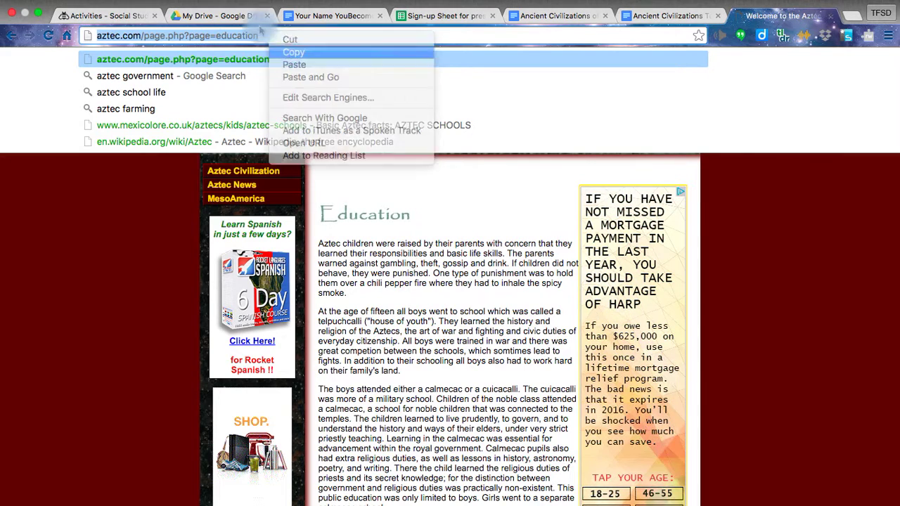
# Step: Paste the aztec.com education address as a link on a new line after 'Cited page:'
pyautogui.click(325, 17)
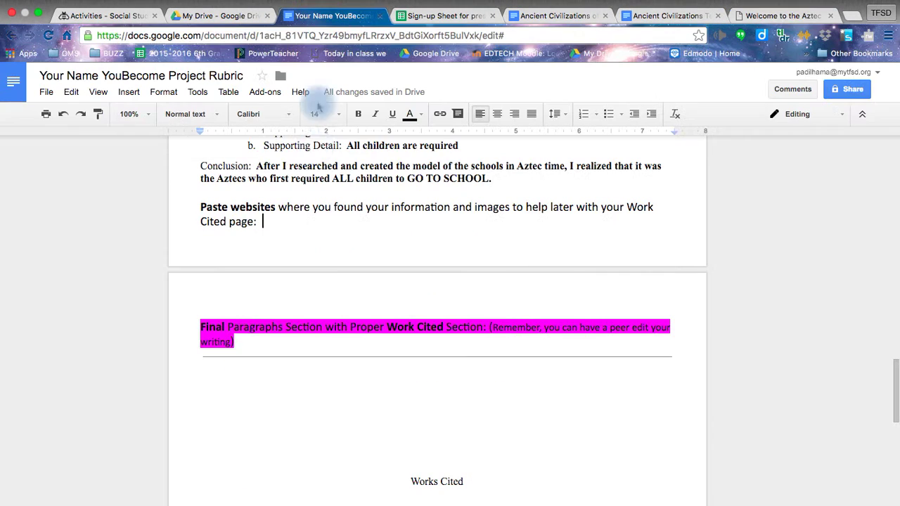
pyautogui.press('Return')
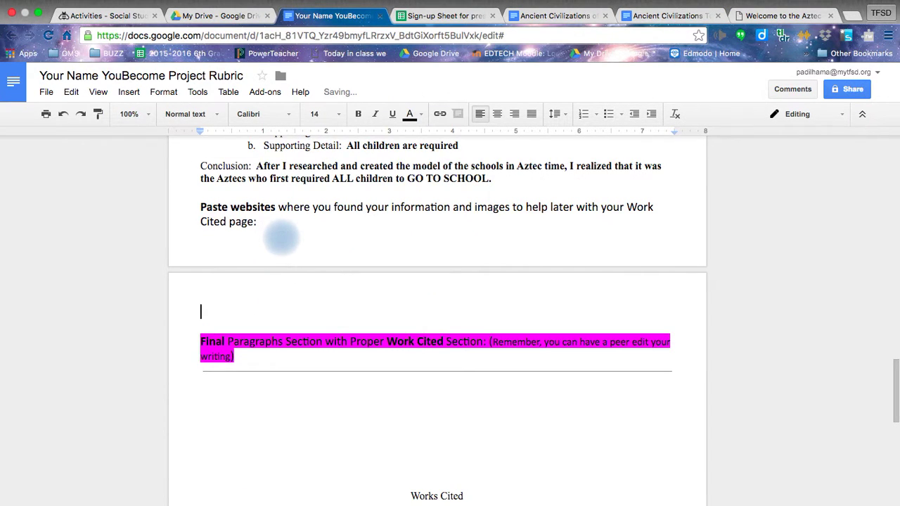
pyautogui.press('super+v')
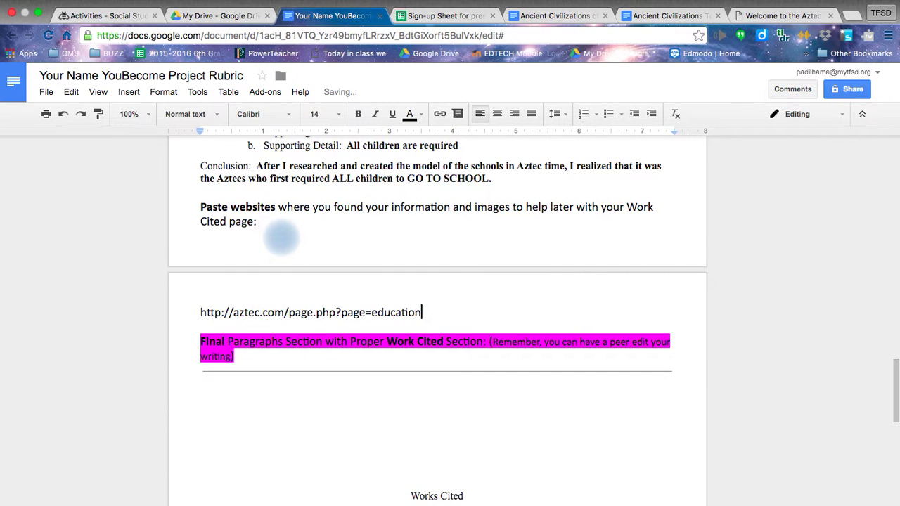
pyautogui.press('Return')
pyautogui.moveTo(781, 10)
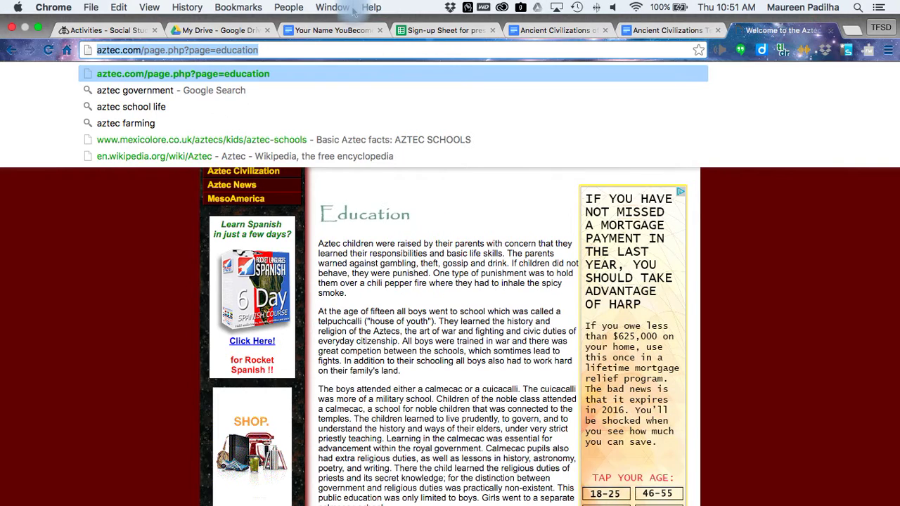
pyautogui.click(781, 30)
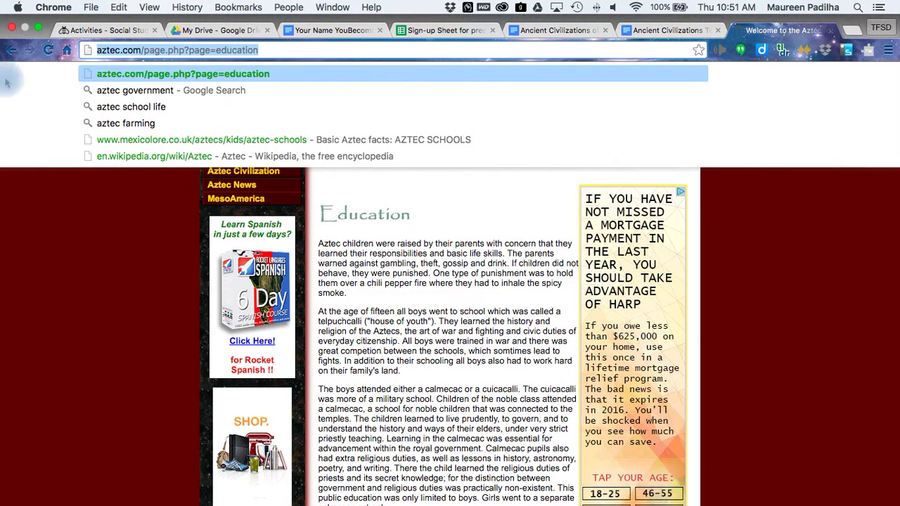
pyautogui.rightClick(12, 55)
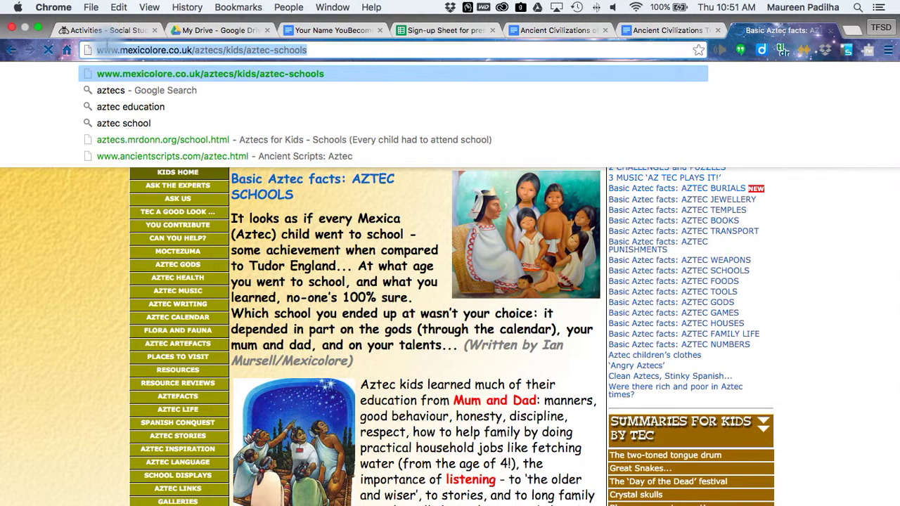
pyautogui.click(331, 31)
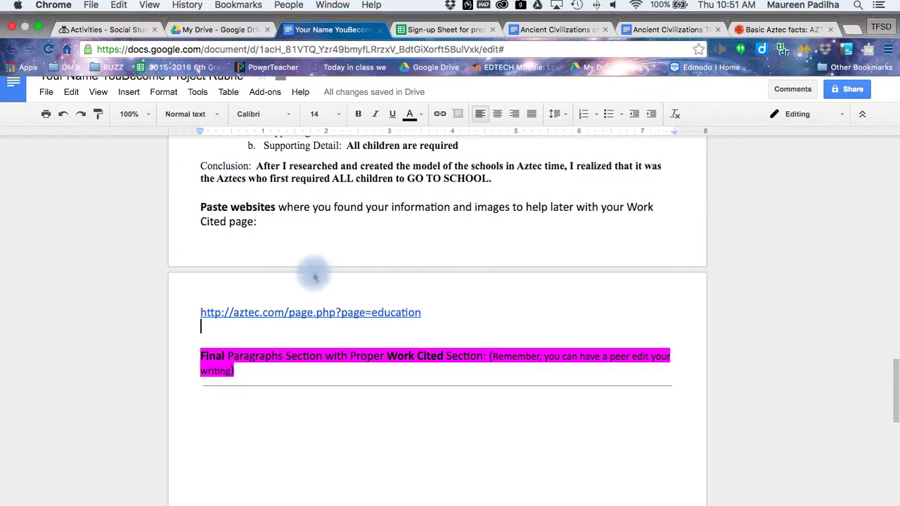
pyautogui.press('super+v')
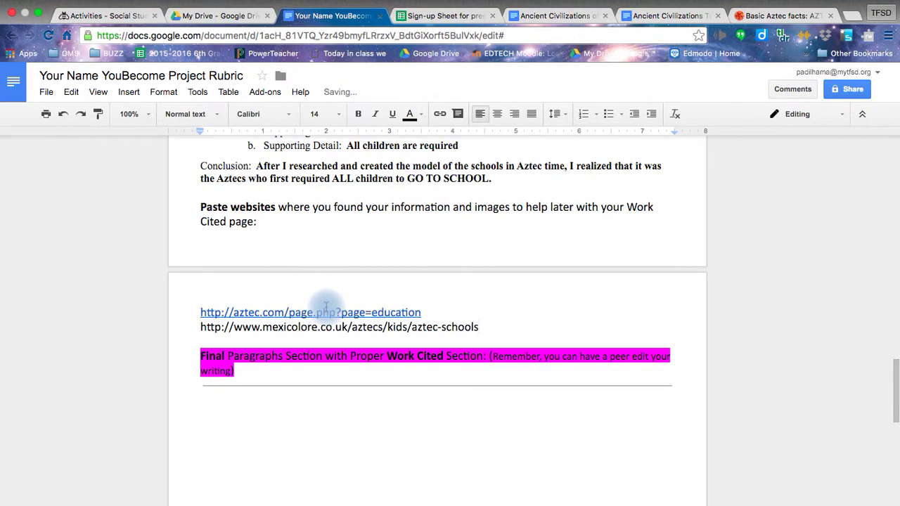
pyautogui.press('Return')
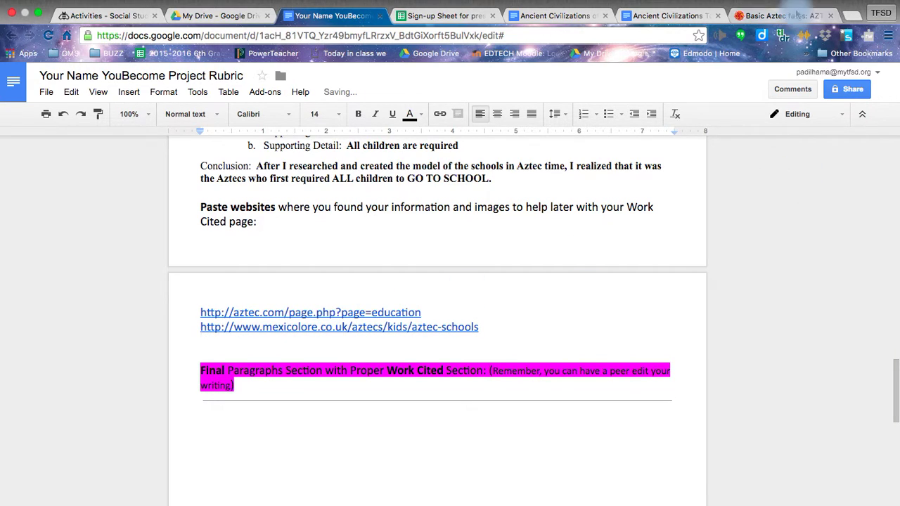
pyautogui.click(784, 16)
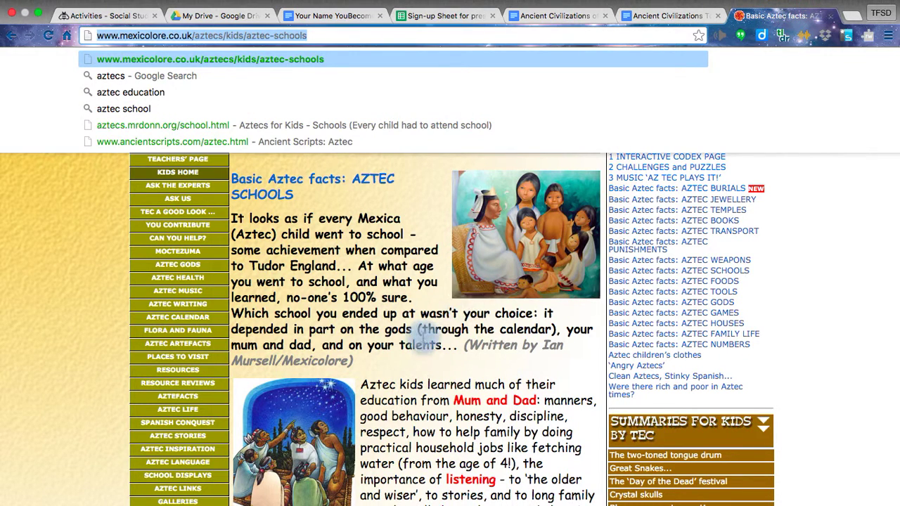
# Step: Scroll to the Codex Mendoza picture on the mexicolore schools page and copy the image
pyautogui.click(422, 344)
pyautogui.scroll(-3, 422, 345)
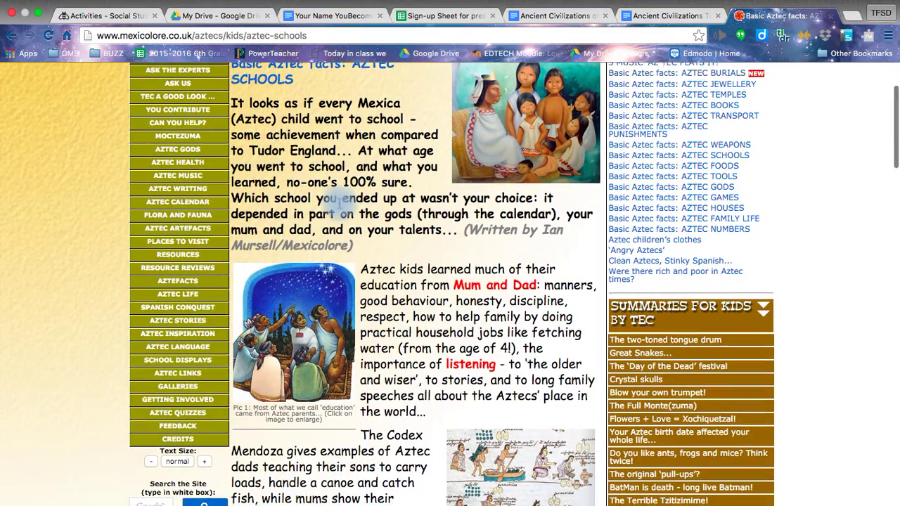
pyautogui.scroll(-5, 443, 372)
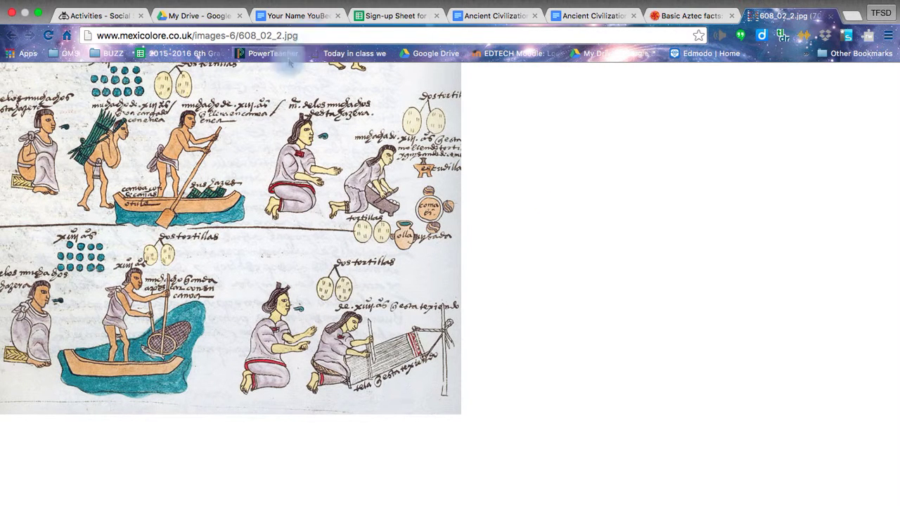
pyautogui.rightClick(246, 174)
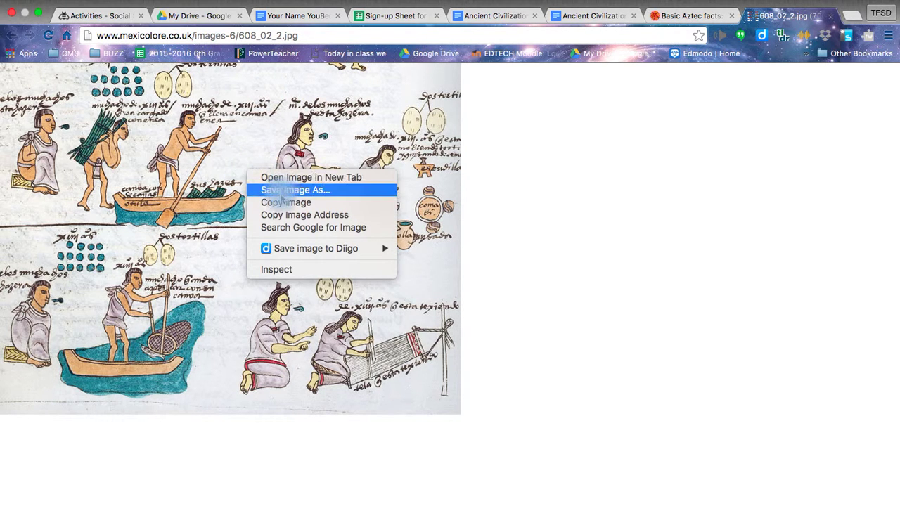
pyautogui.click(271, 203)
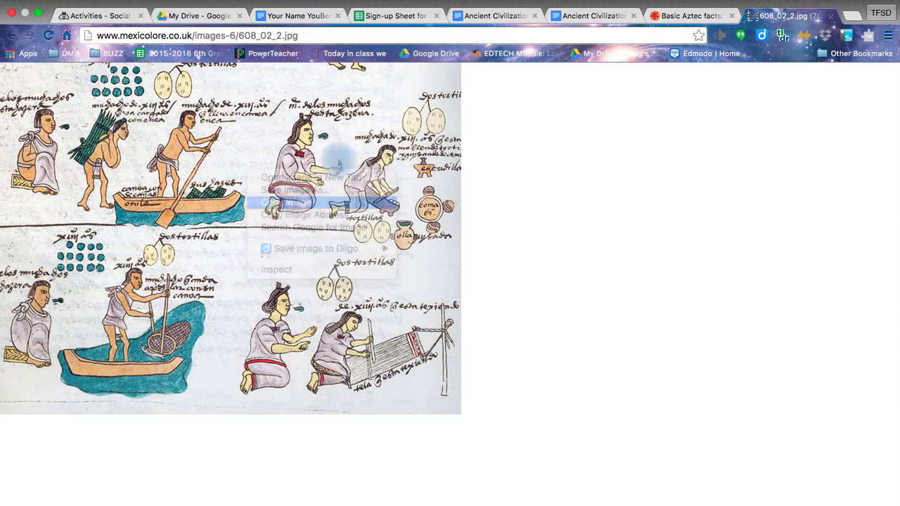
pyautogui.click(591, 16)
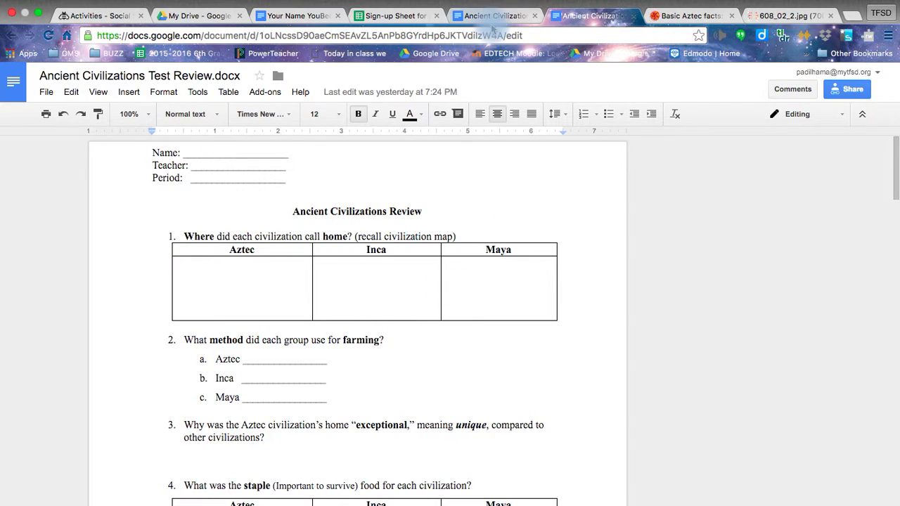
pyautogui.click(280, 17)
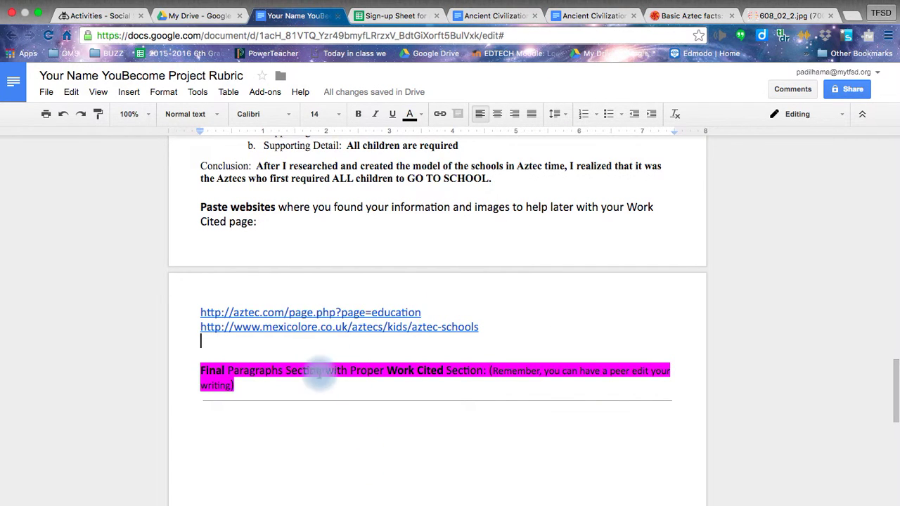
# Step: Paste the Codex Mendoza image below the source links, with its image URL as a link beneath it
pyautogui.press('Return')
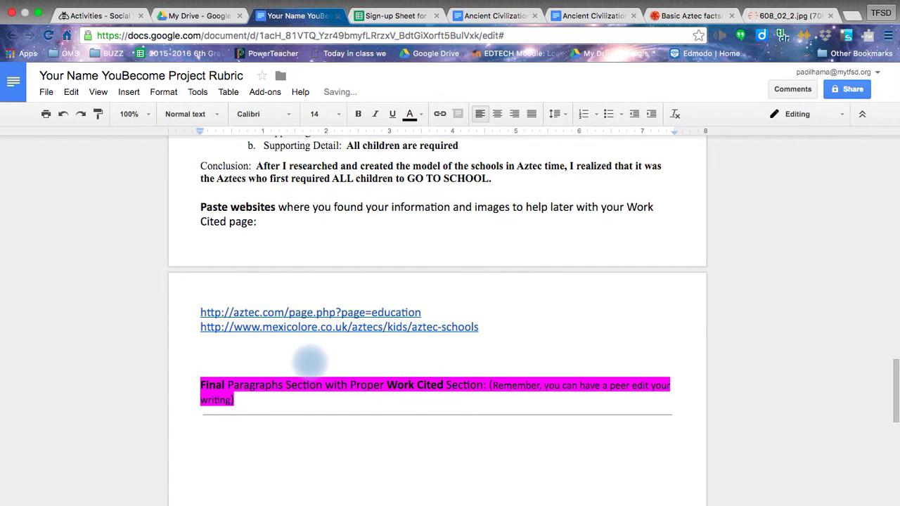
pyautogui.press('super+v')
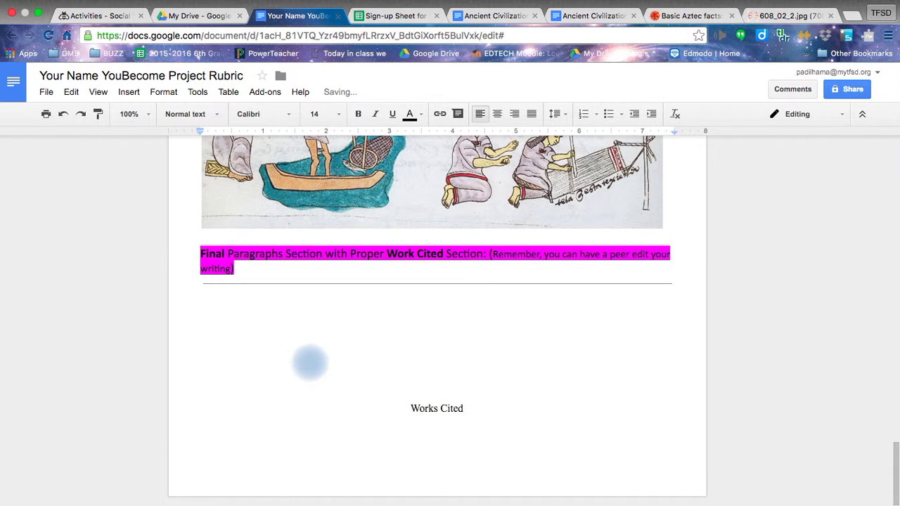
pyautogui.click(780, 16)
pyautogui.click(203, 36)
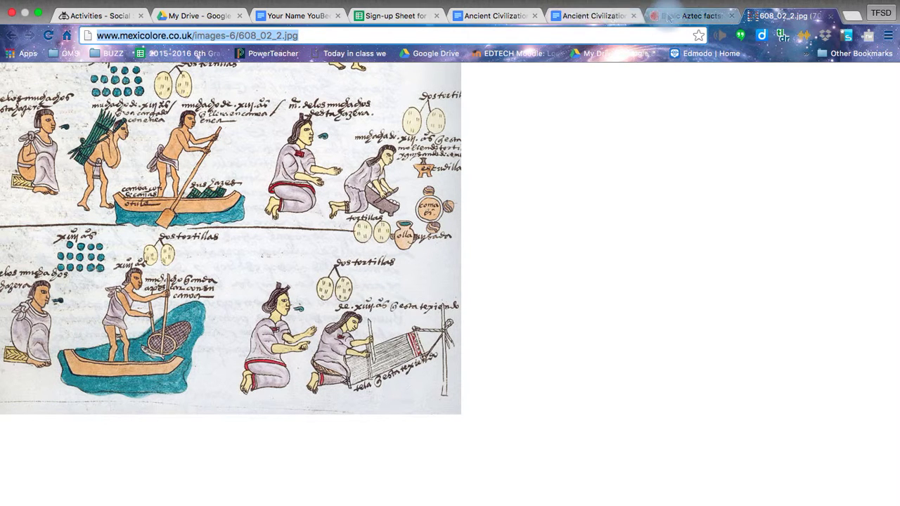
pyautogui.click(313, 15)
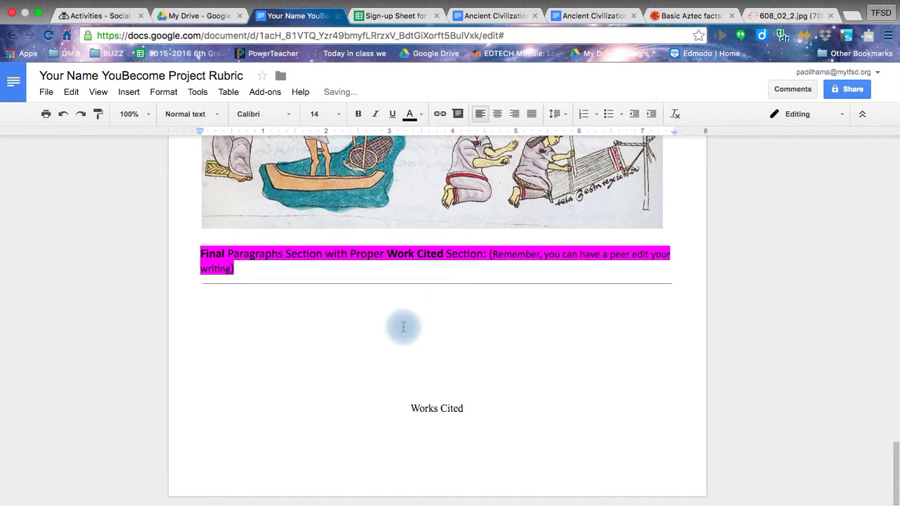
pyautogui.press('Return')
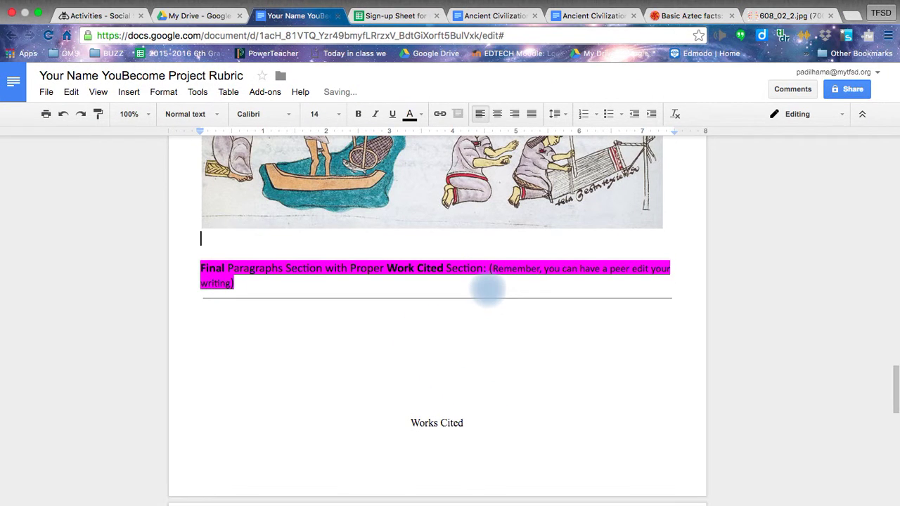
pyautogui.press('super+v')
pyautogui.press('Return')
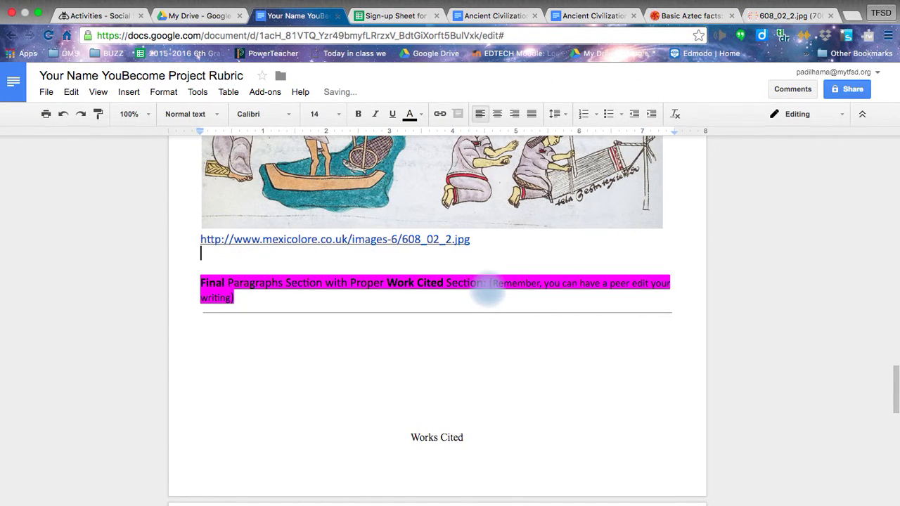
pyautogui.scroll(5, 488, 288)
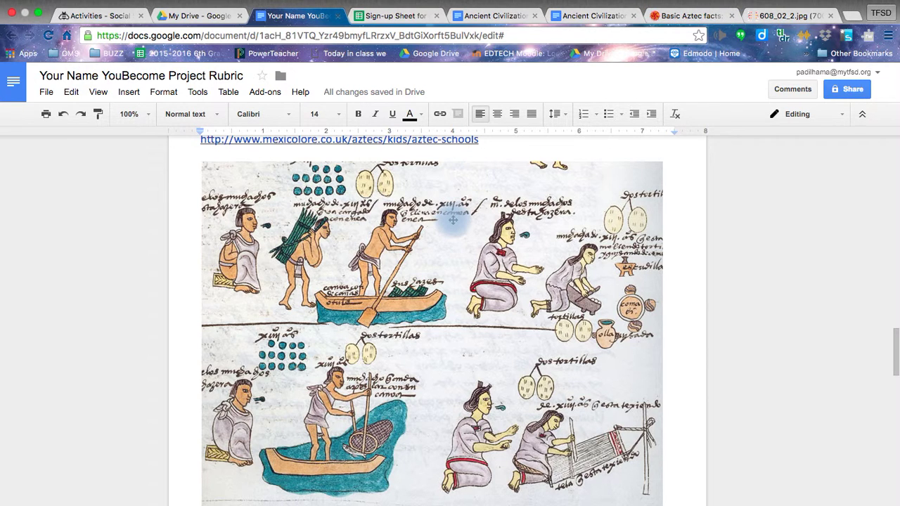
# Step: Select the Works Cited heading and bring up the Add-ons menu showing EasyBib Bibliography Creator
pyautogui.scroll(-1, 453, 220)
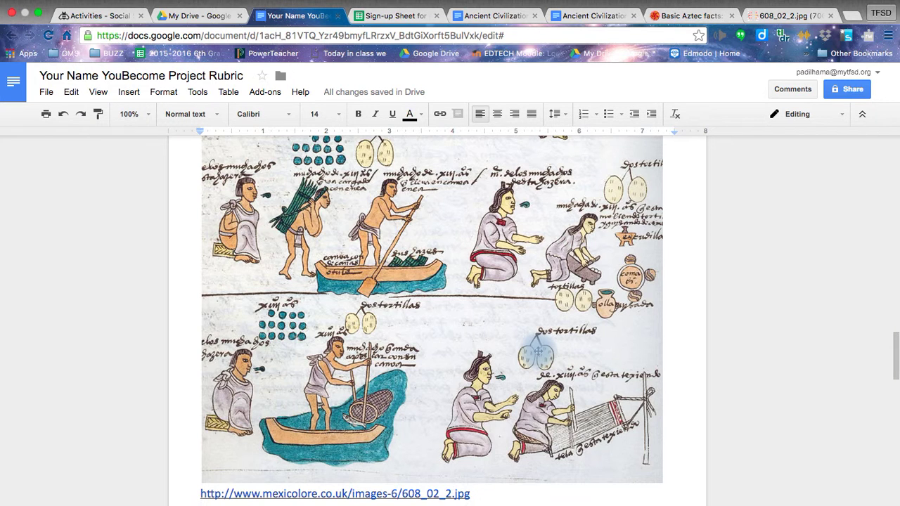
pyautogui.scroll(-3, 538, 351)
pyautogui.moveTo(202, 380); pyautogui.dragTo(221, 452)
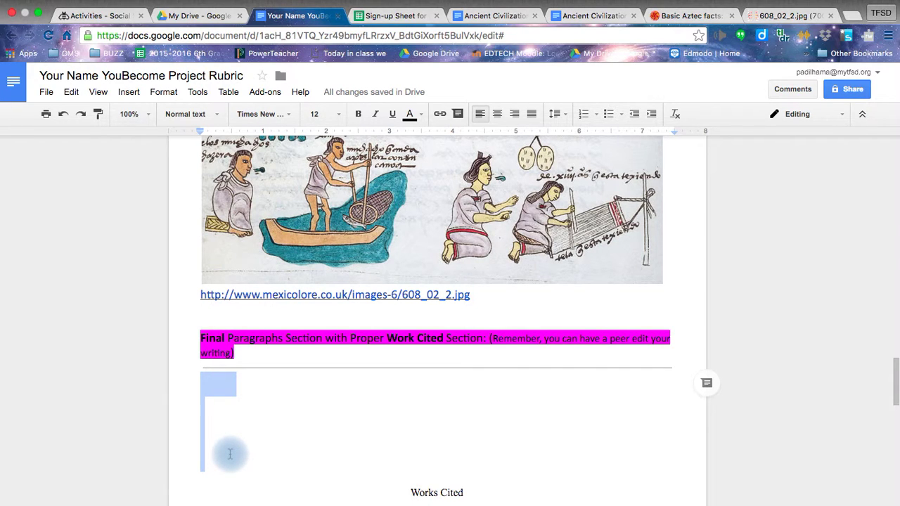
pyautogui.scroll(-2, 376, 474)
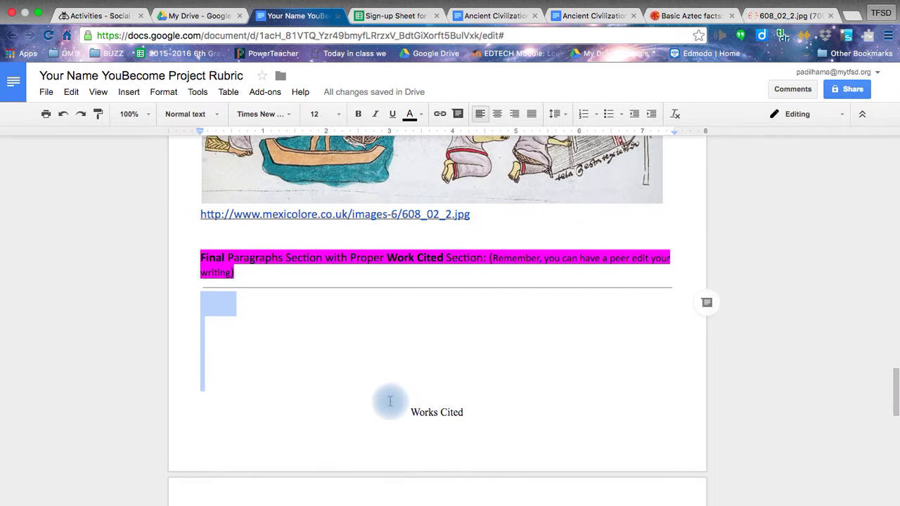
pyautogui.doubleClick(395, 409)
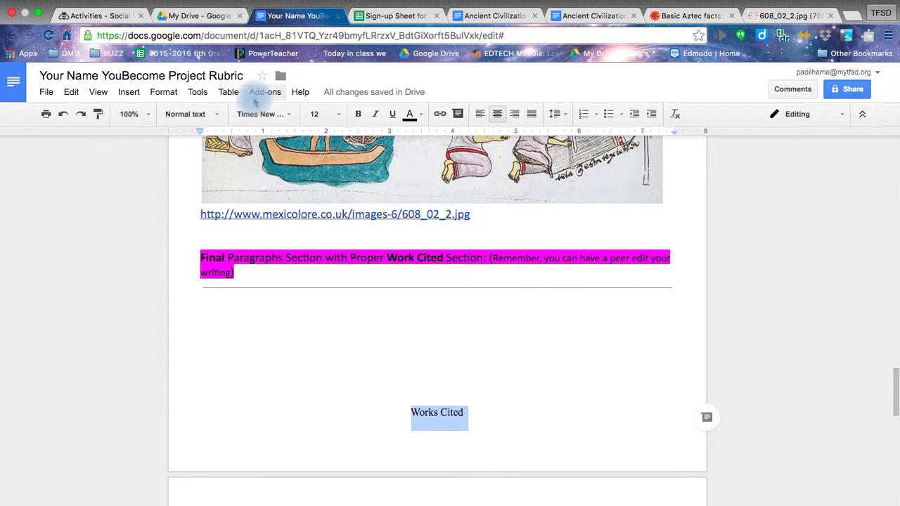
pyautogui.click(260, 95)
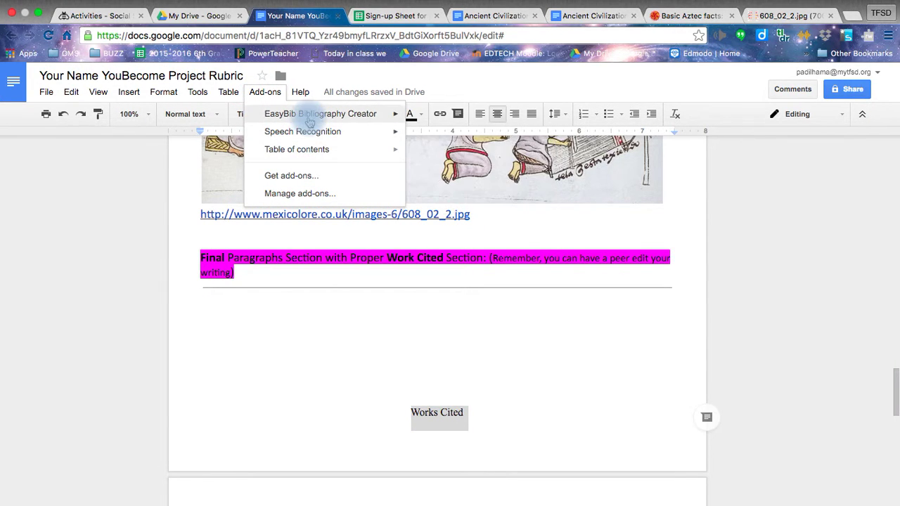
# Step: Browse the Get add-ons gallery, looking for the EasyBib Bibliography Creator card
pyautogui.moveTo(309, 122)
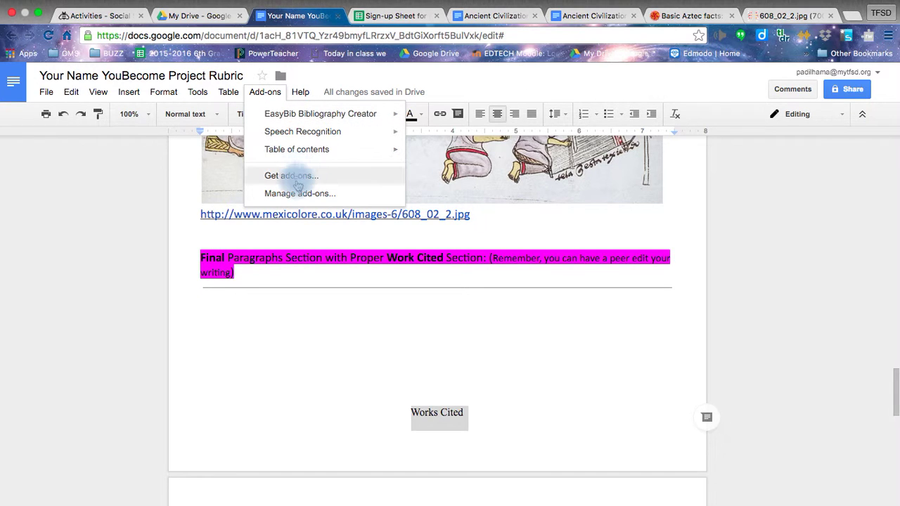
pyautogui.click(336, 182)
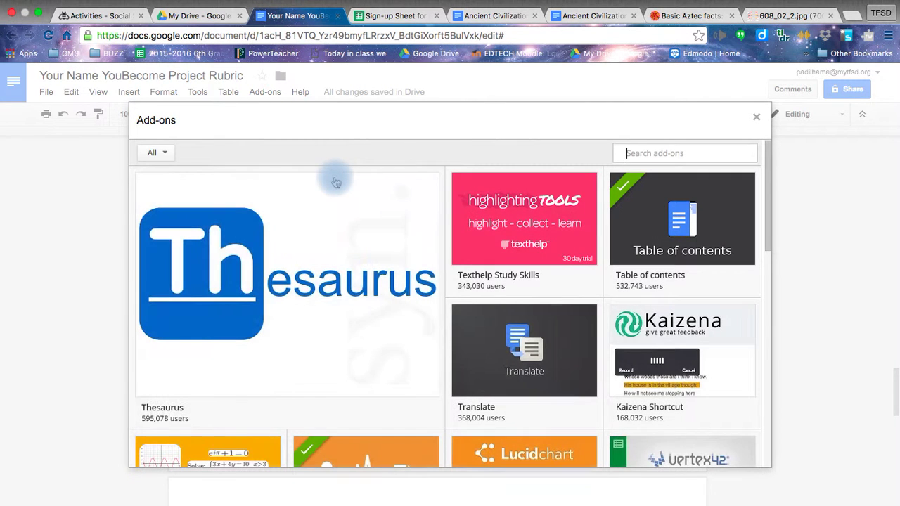
pyautogui.moveTo(309, 240)
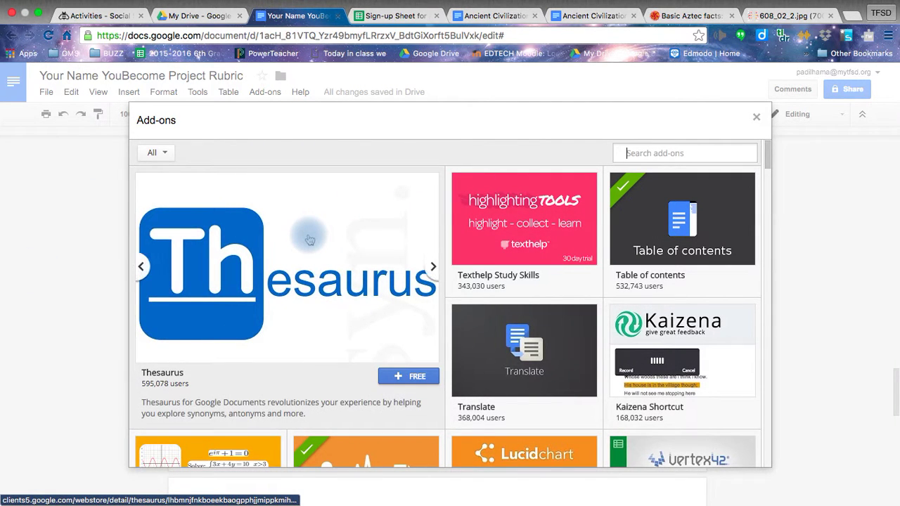
pyautogui.scroll(-3, 309, 240)
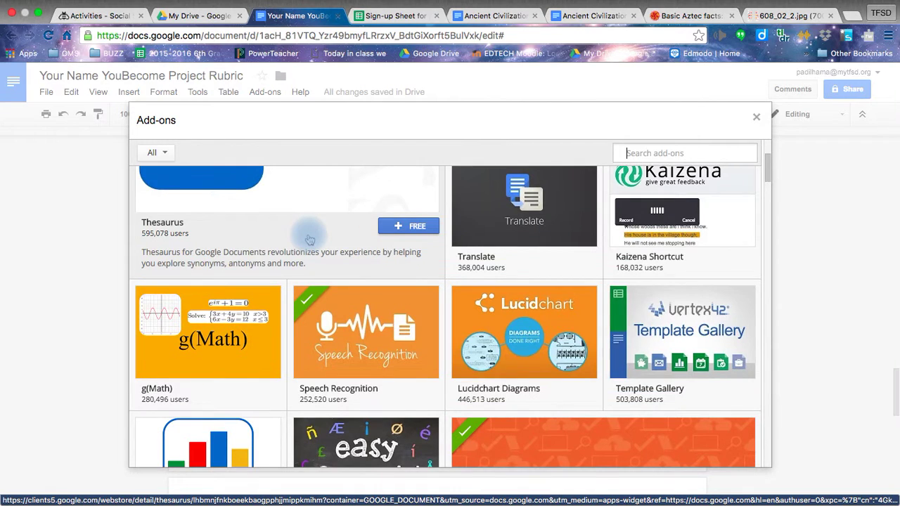
pyautogui.scroll(-6, 310, 240)
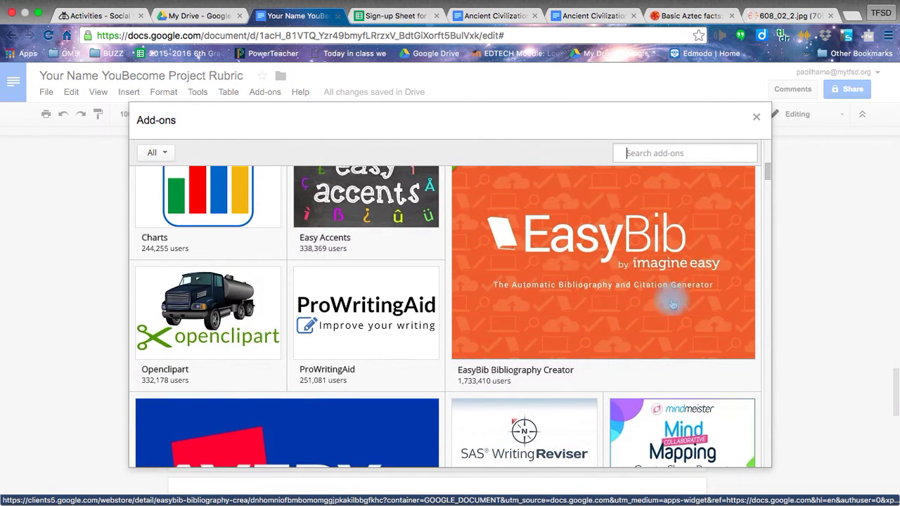
pyautogui.moveTo(526, 298)
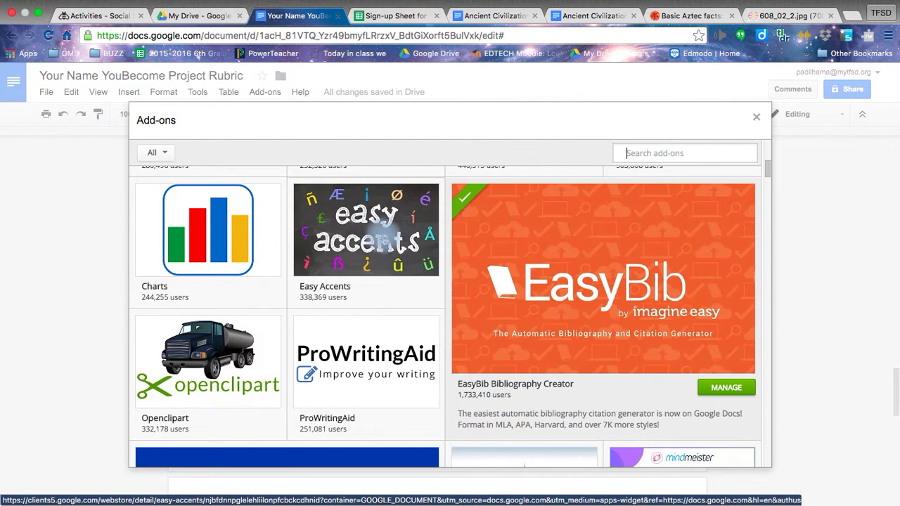
pyautogui.moveTo(366, 290)
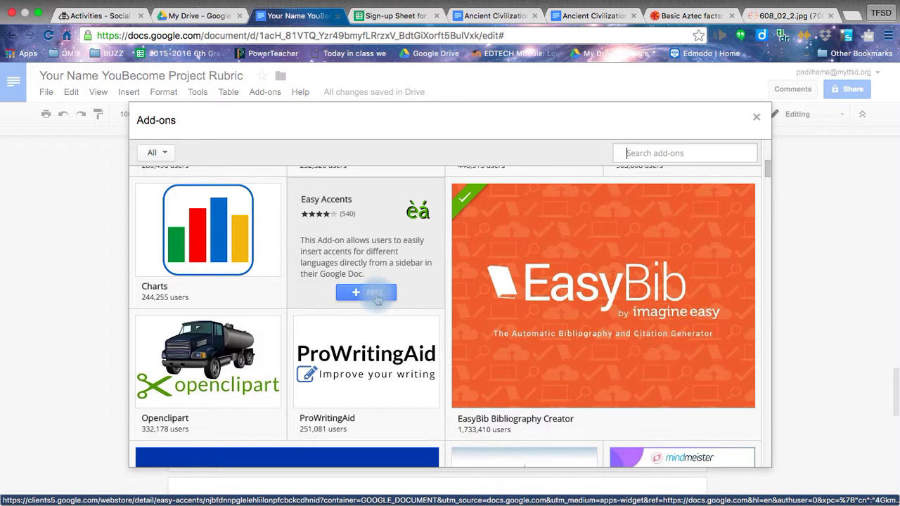
pyautogui.moveTo(626, 356)
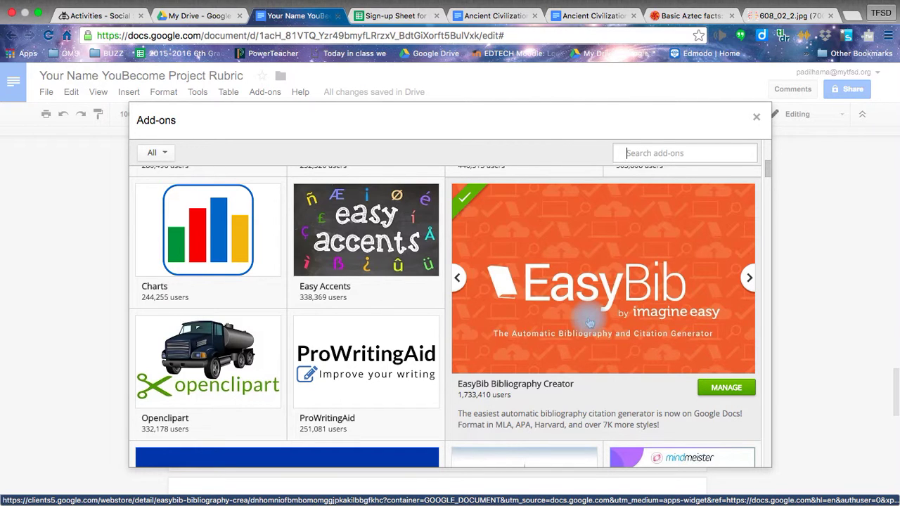
pyautogui.moveTo(361, 267)
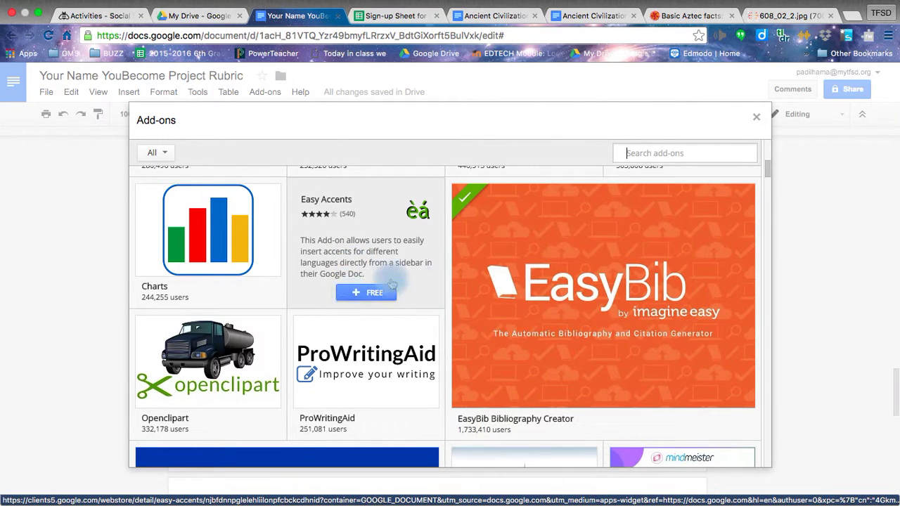
pyautogui.moveTo(581, 297)
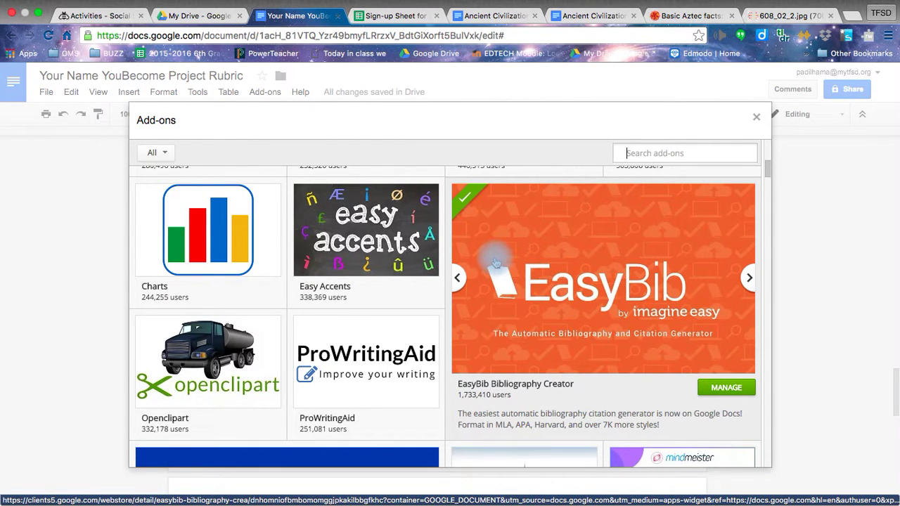
pyautogui.moveTo(392, 263)
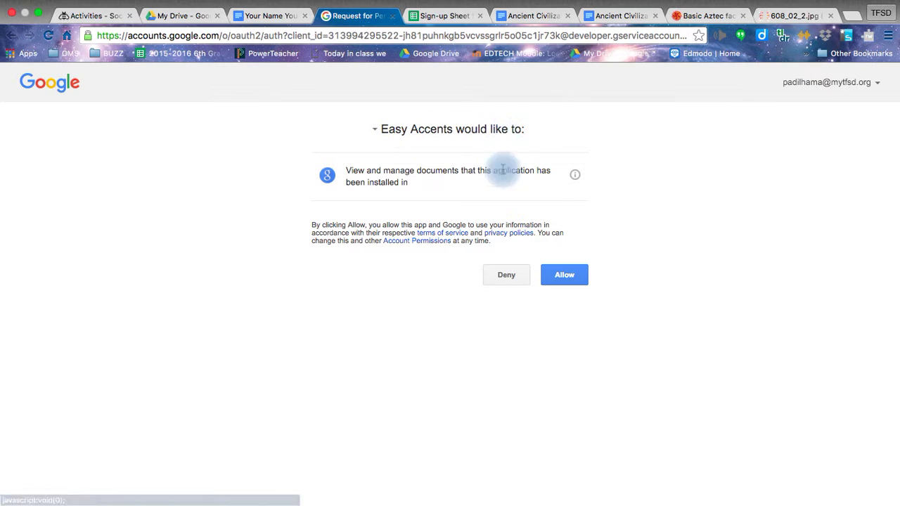
# Step: Allow Easy Accents to view and manage the Google Docs documents it's installed in
pyautogui.click(577, 273)
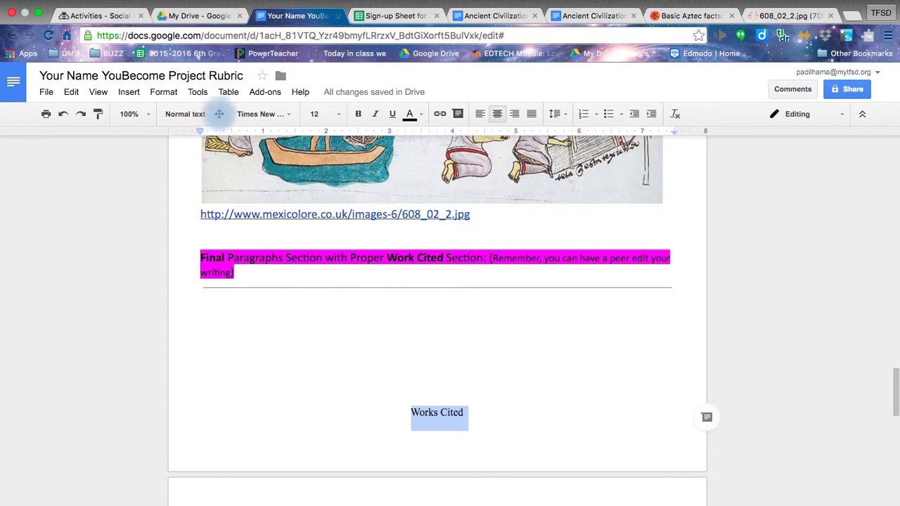
# Step: Remove the Works Cited line beneath the Final Paragraphs divider, leaving an empty line
pyautogui.click(266, 92)
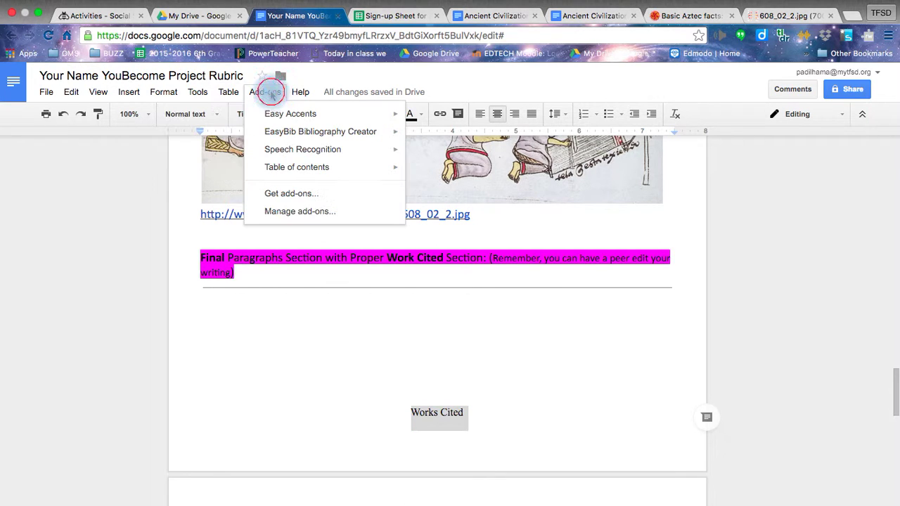
pyautogui.click(312, 116)
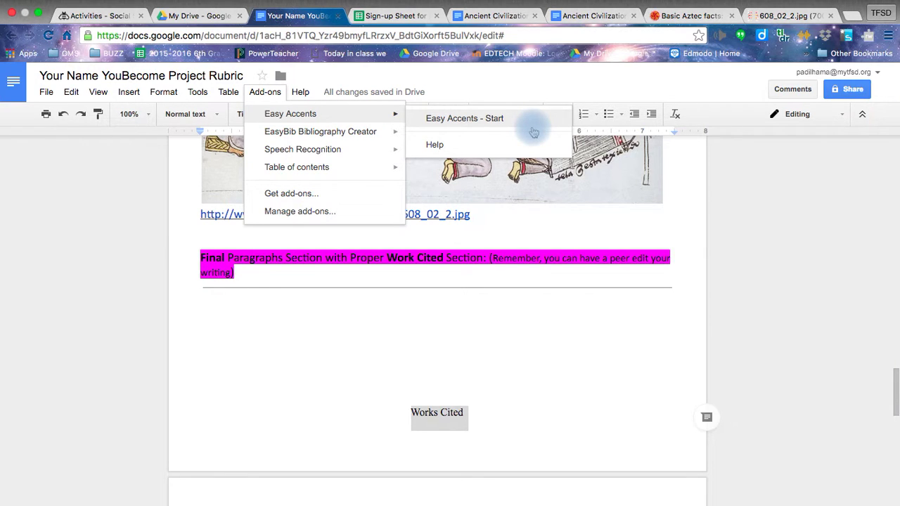
pyautogui.click(367, 414)
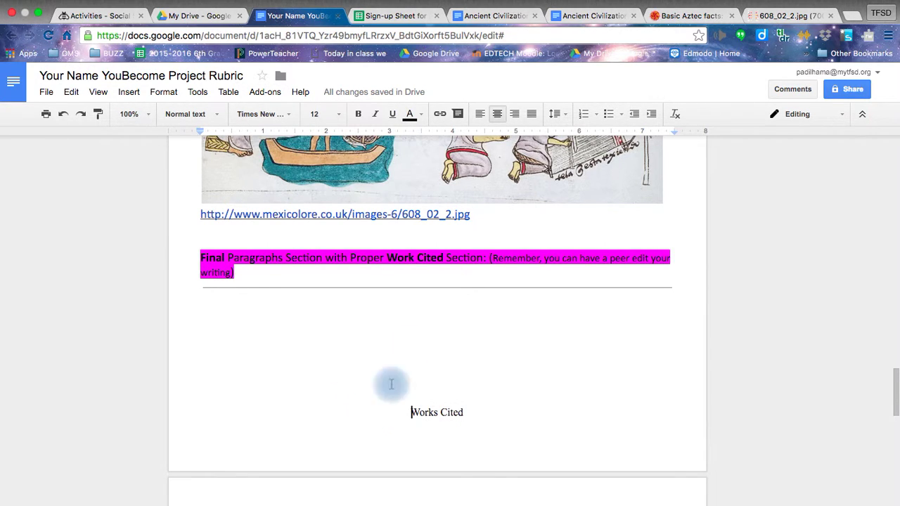
pyautogui.click(385, 430)
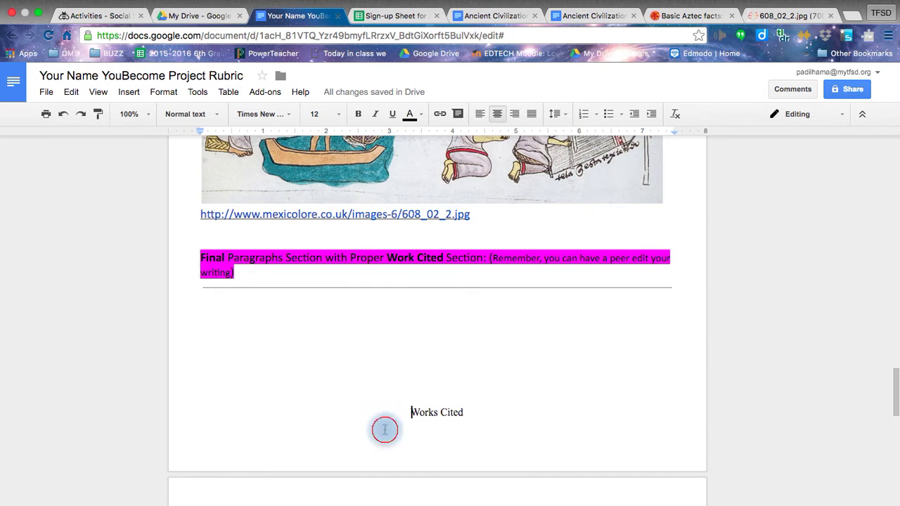
pyautogui.tripleClick(385, 429)
pyautogui.press('BackSpace')
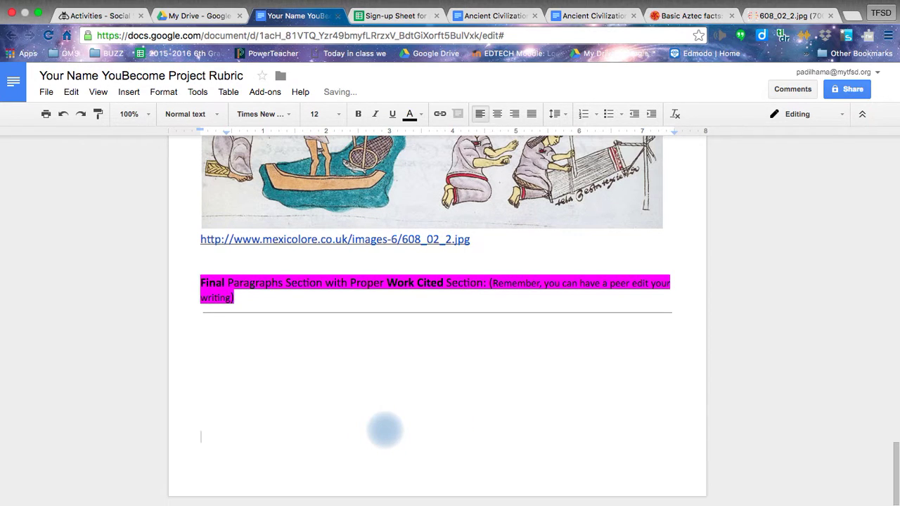
pyautogui.click(258, 97)
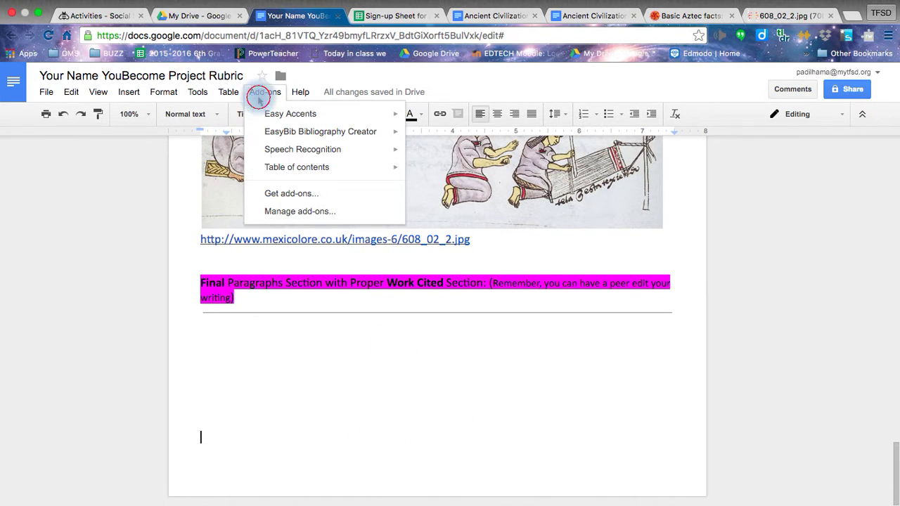
pyautogui.moveTo(268, 133)
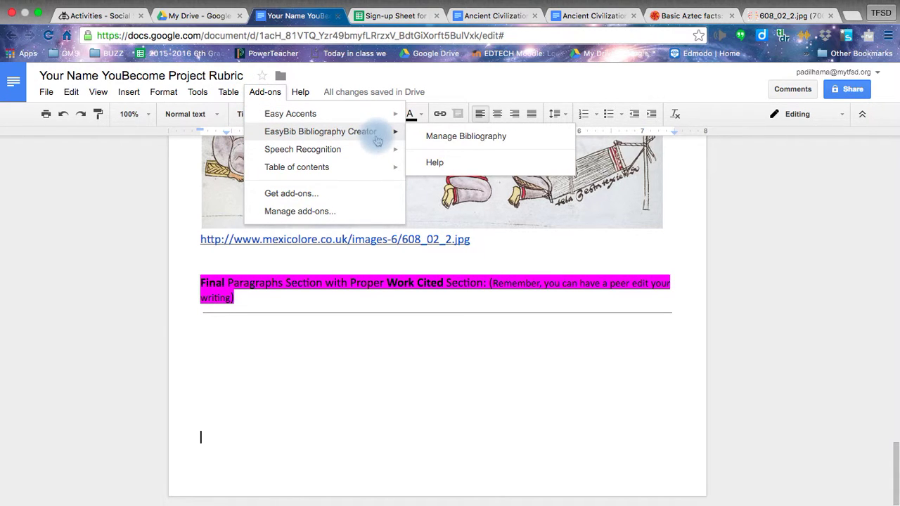
# Step: Open EasyBib's Manage Bibliography panel and select the aztec.com education link in the document
pyautogui.click(460, 137)
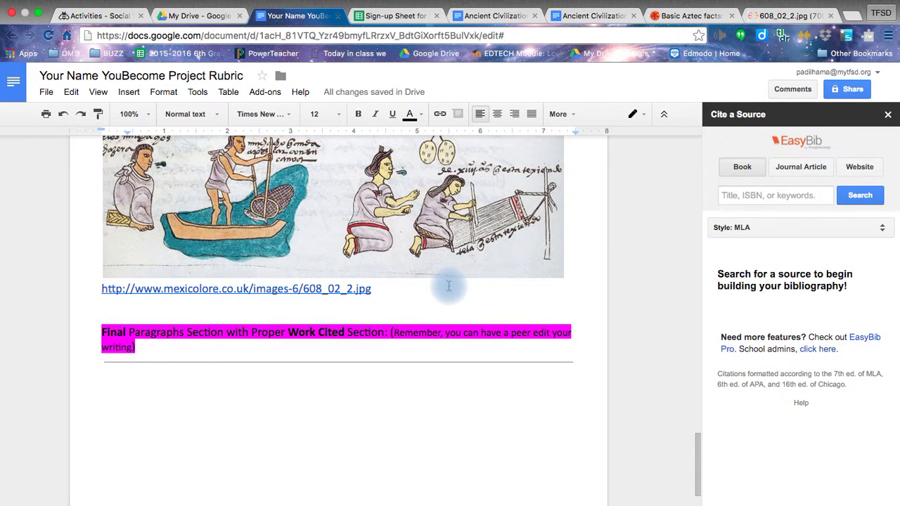
pyautogui.scroll(10, 448, 287)
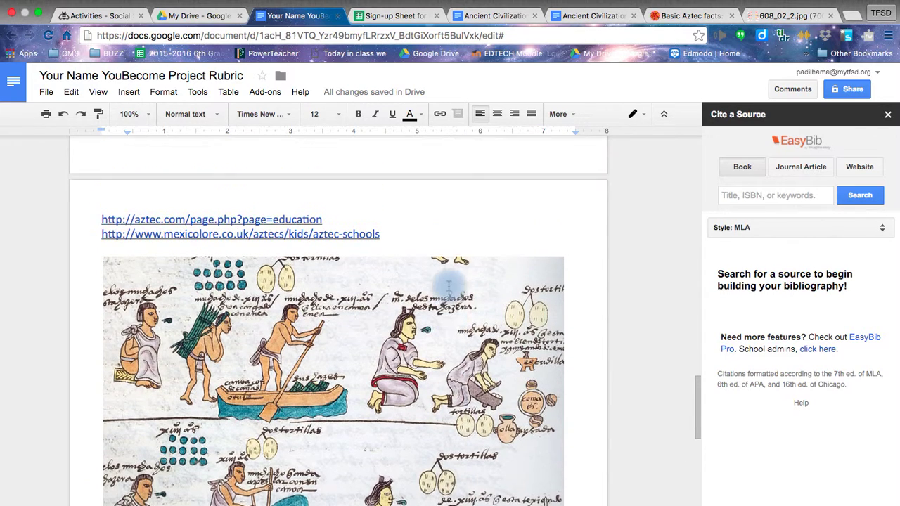
pyautogui.scroll(1, 448, 286)
pyautogui.click(76, 251)
pyautogui.moveTo(76, 251); pyautogui.dragTo(204, 251)
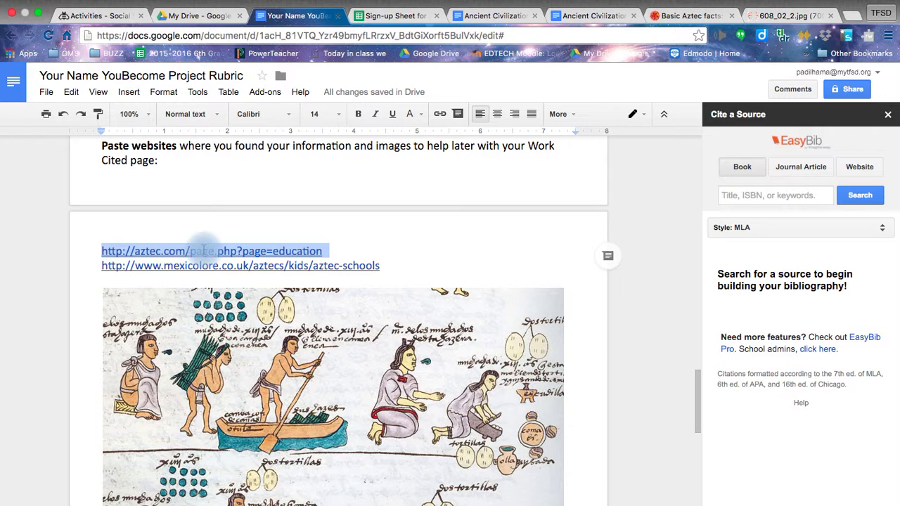
# Step: Search the aztec.com address as a Website in EasyBib and add its MLA citation
pyautogui.click(774, 198)
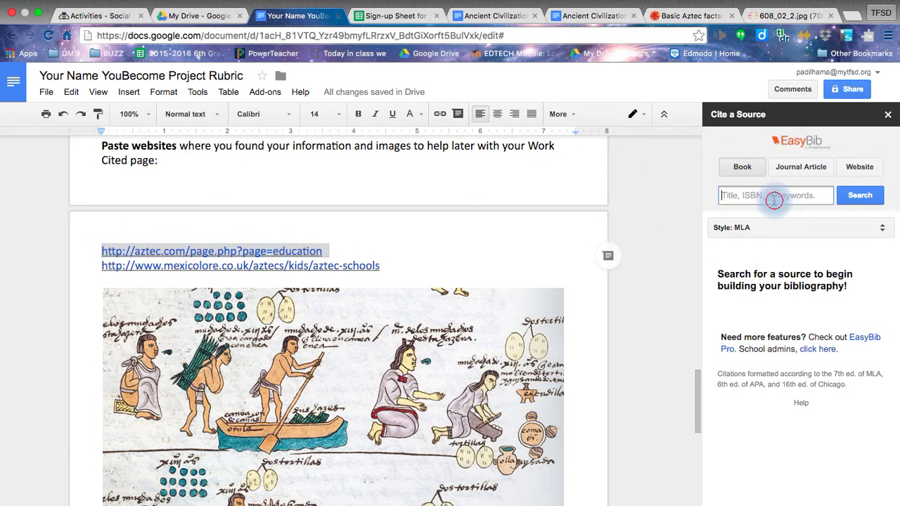
pyautogui.click(863, 168)
pyautogui.click(795, 195)
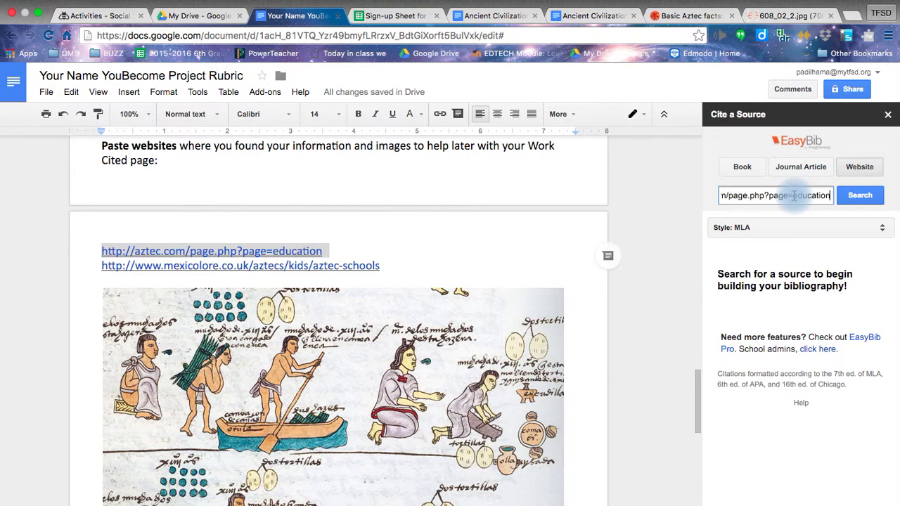
pyautogui.click(851, 200)
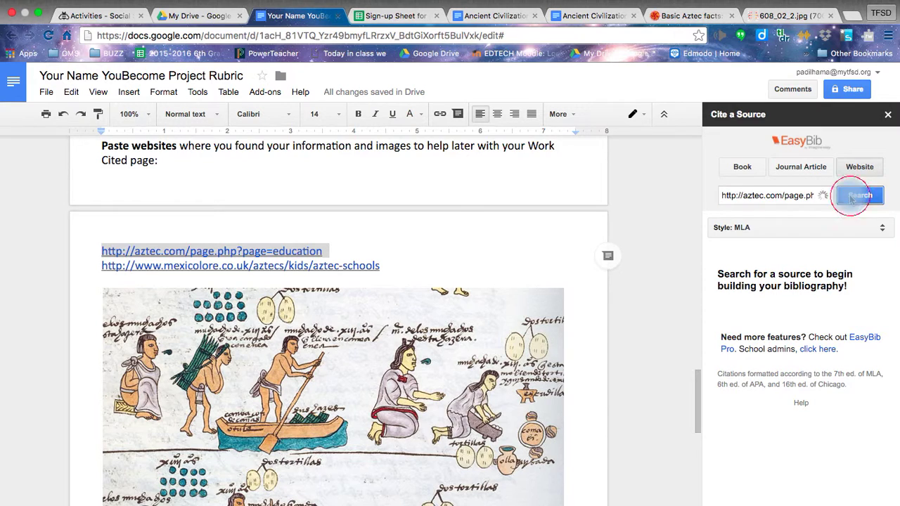
pyautogui.click(739, 234)
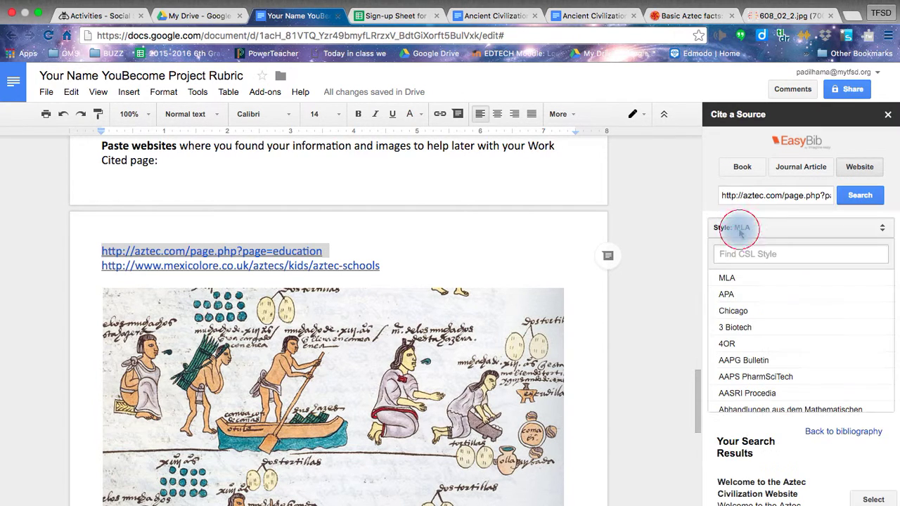
pyautogui.click(790, 229)
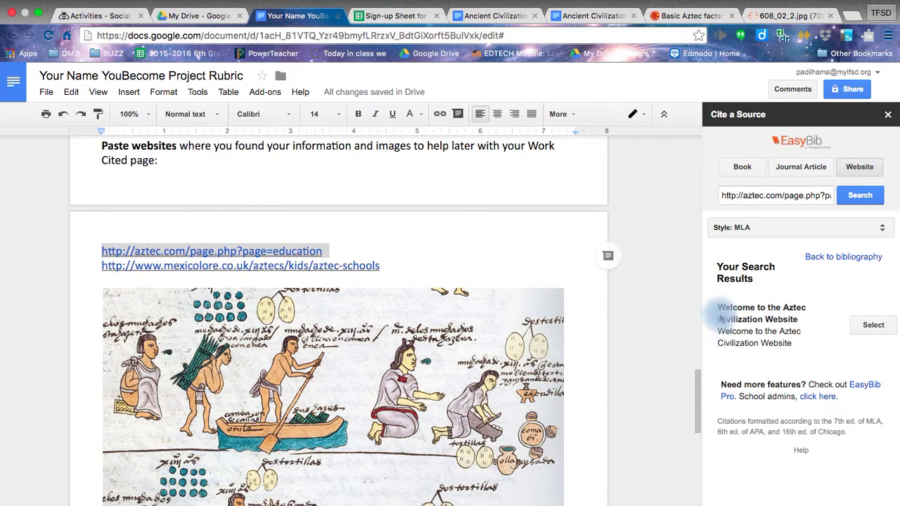
pyautogui.moveTo(719, 313); pyautogui.dragTo(793, 343)
pyautogui.click(873, 331)
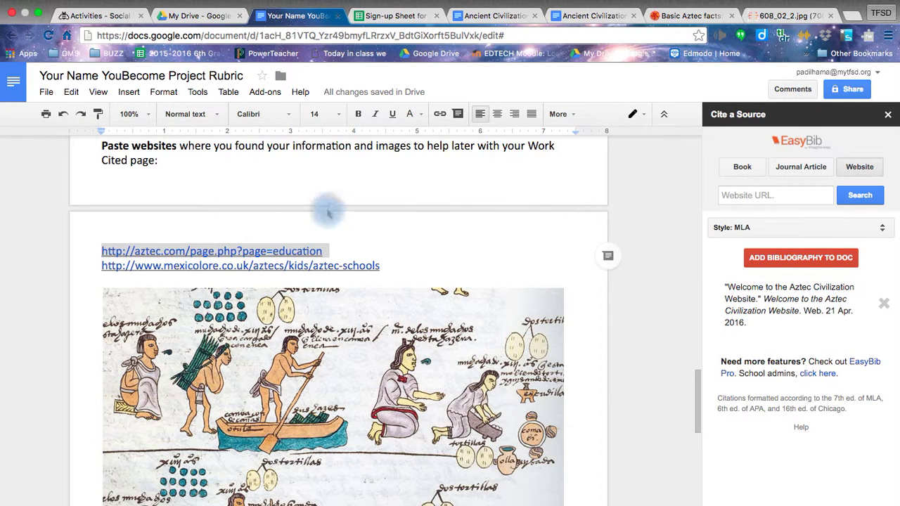
# Step: Search the mexicolore aztec-schools address as a Website in EasyBib, then view the Basic Aztec facts page
pyautogui.moveTo(395, 266); pyautogui.dragTo(100, 266)
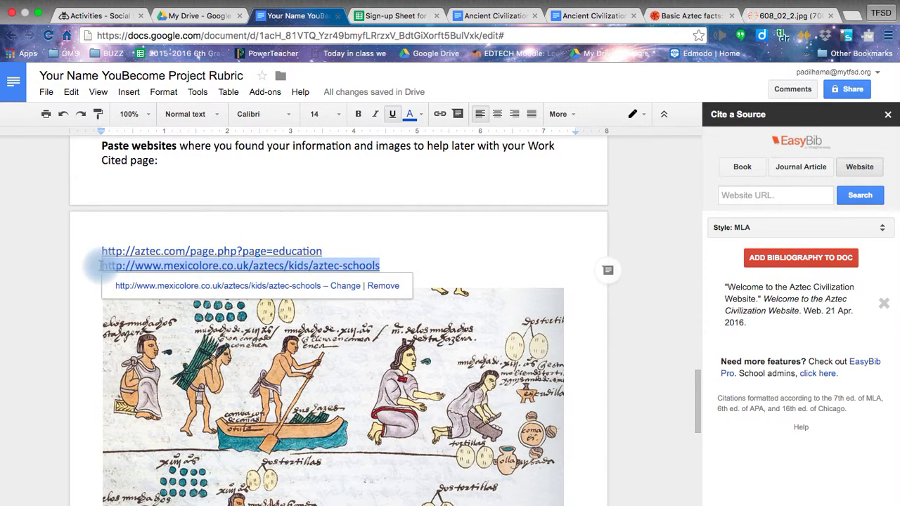
pyautogui.click(793, 195)
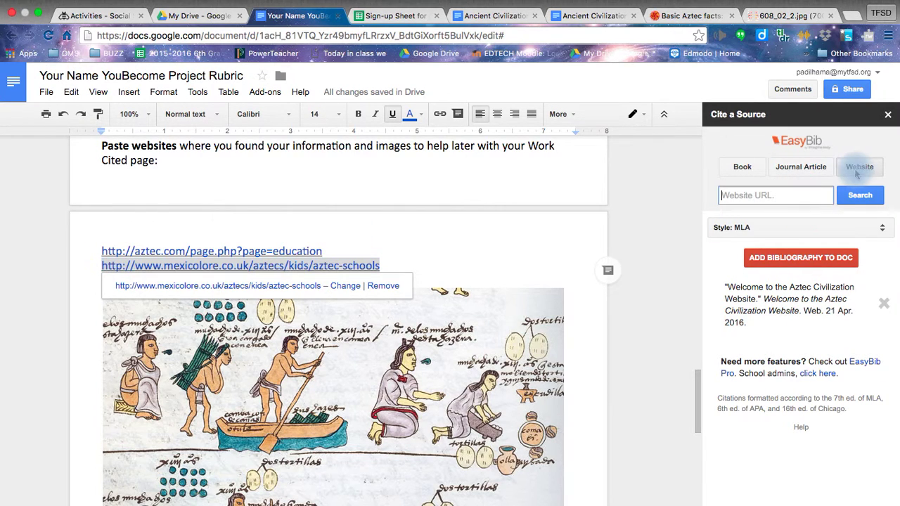
pyautogui.click(861, 169)
pyautogui.click(773, 191)
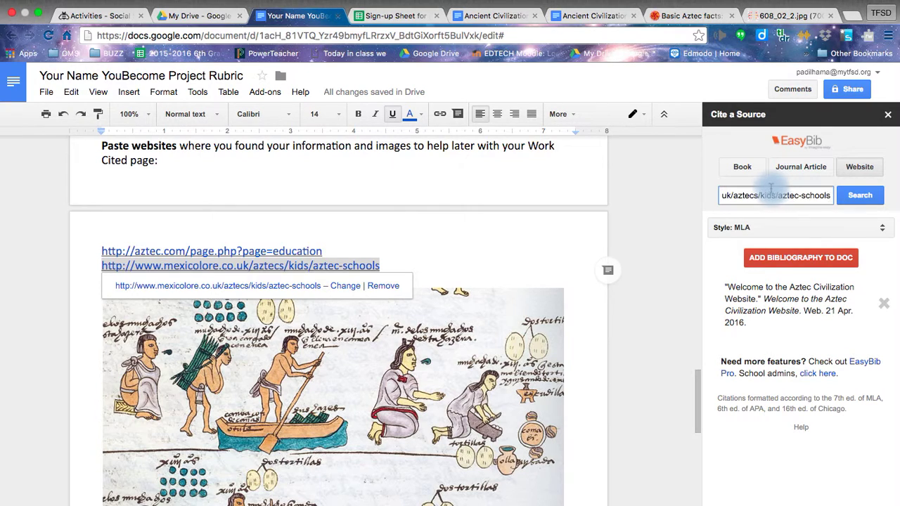
pyautogui.click(854, 198)
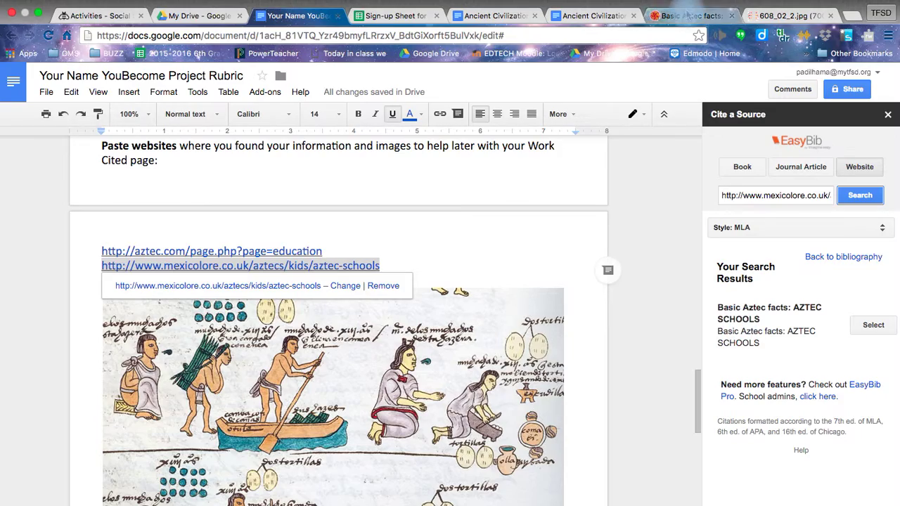
pyautogui.click(686, 15)
pyautogui.scroll(5, 387, 281)
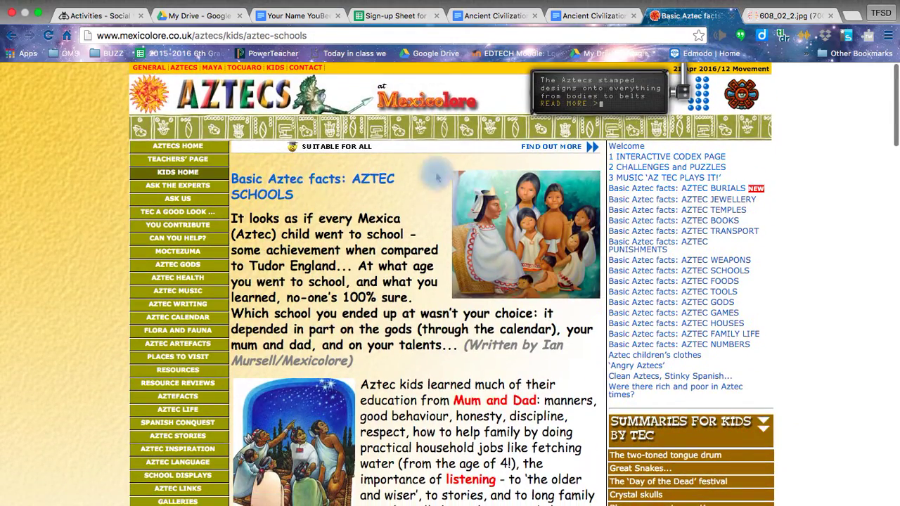
# Step: Glance at the 608_02_2.jpg codex image page, then go back to the YouBecome rubric document
pyautogui.click(773, 31)
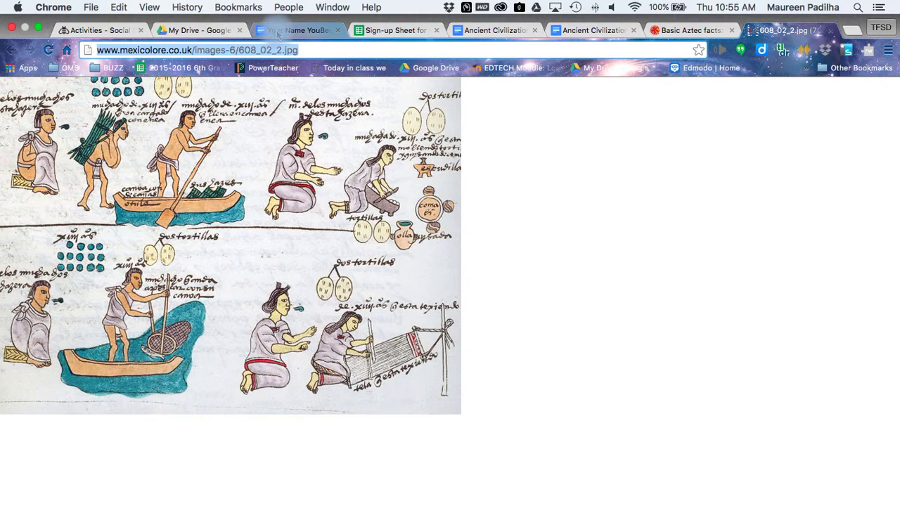
pyautogui.click(278, 33)
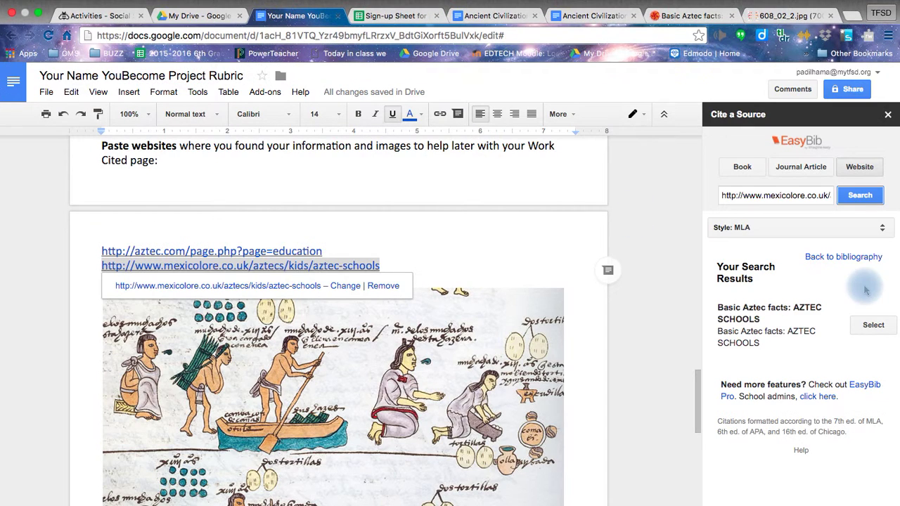
# Step: Add the 'Basic Aztec Facts: AZTEC SCHOOLS' citation and insert a two-entry MLA Works Cited page
pyautogui.click(883, 332)
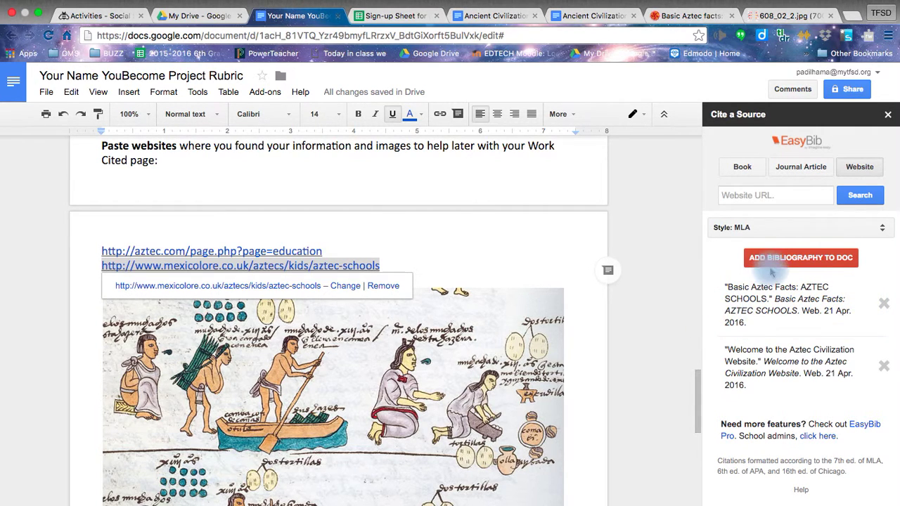
pyautogui.click(546, 266)
pyautogui.scroll(-8, 547, 266)
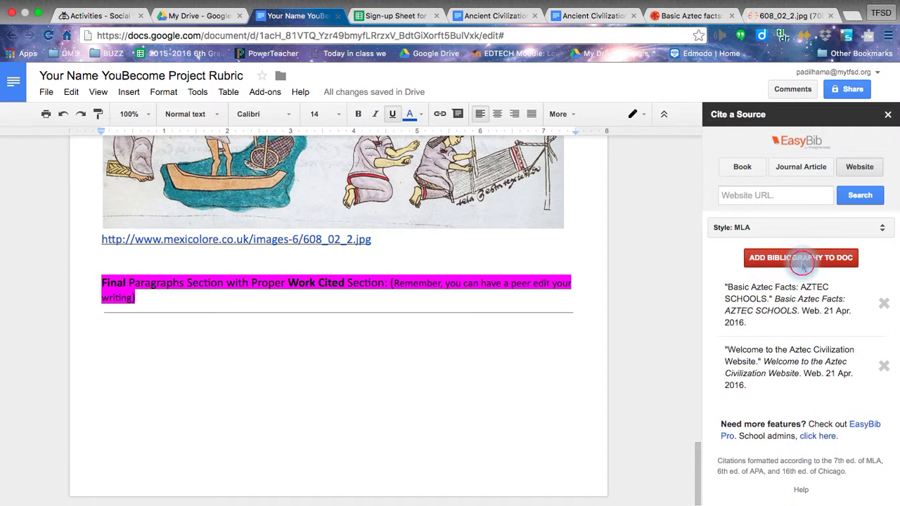
pyautogui.click(802, 263)
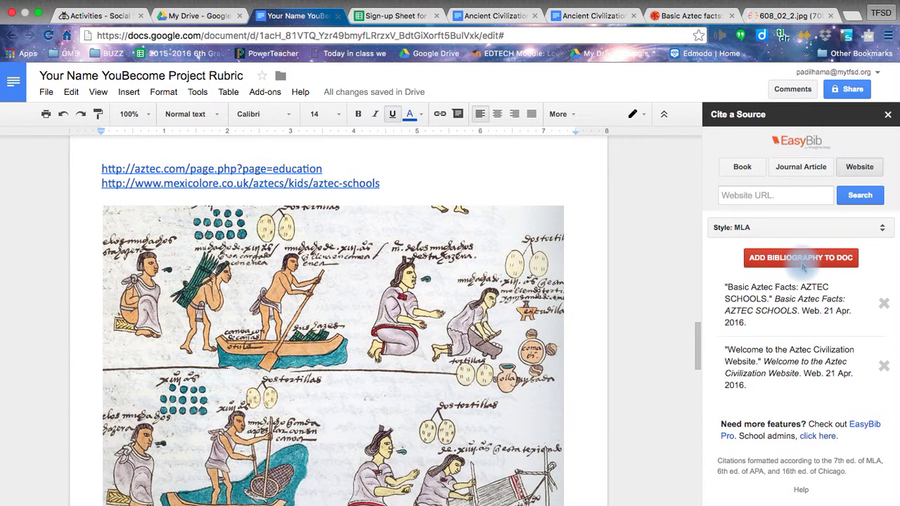
pyautogui.scroll(-10, 460, 302)
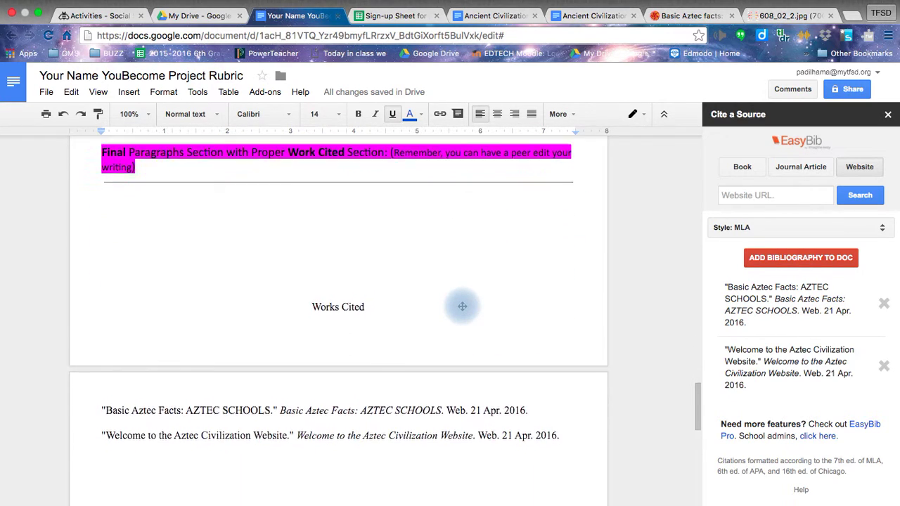
pyautogui.scroll(-1, 462, 306)
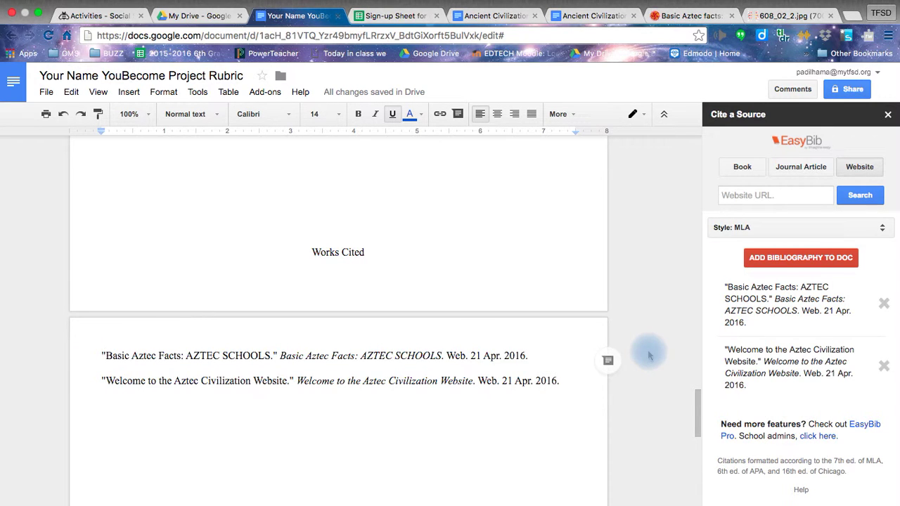
# Step: Search EasyBib for the codex image's mexicolore address, which finds nothing, then switch to the Mexicolore Aztec schools page
pyautogui.scroll(5, 312, 255)
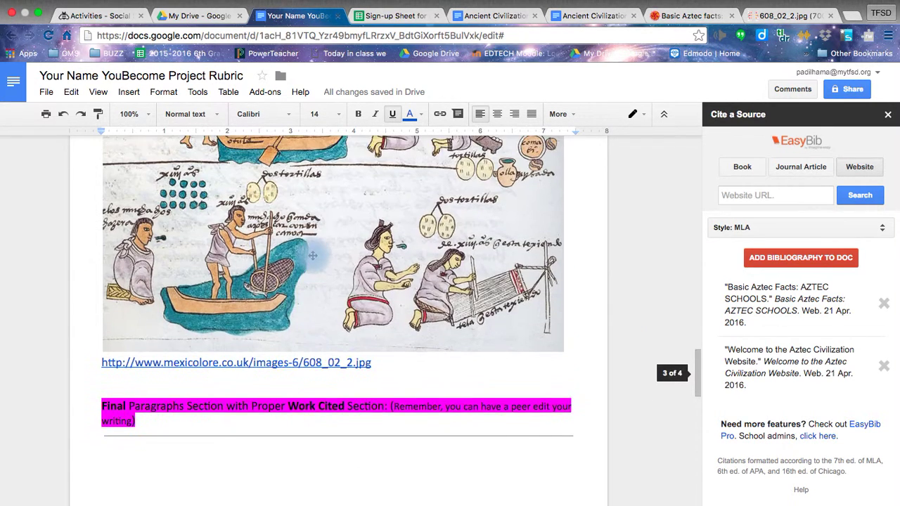
pyautogui.tripleClick(215, 385)
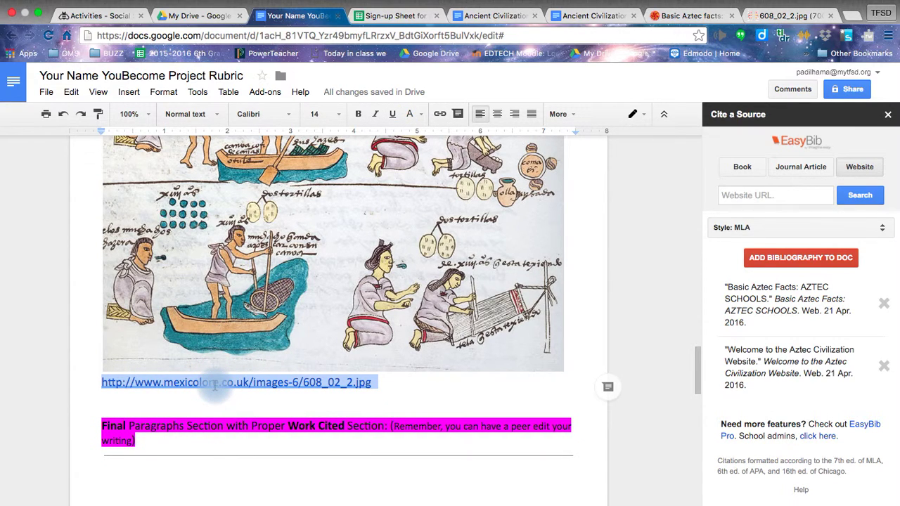
pyautogui.click(752, 195)
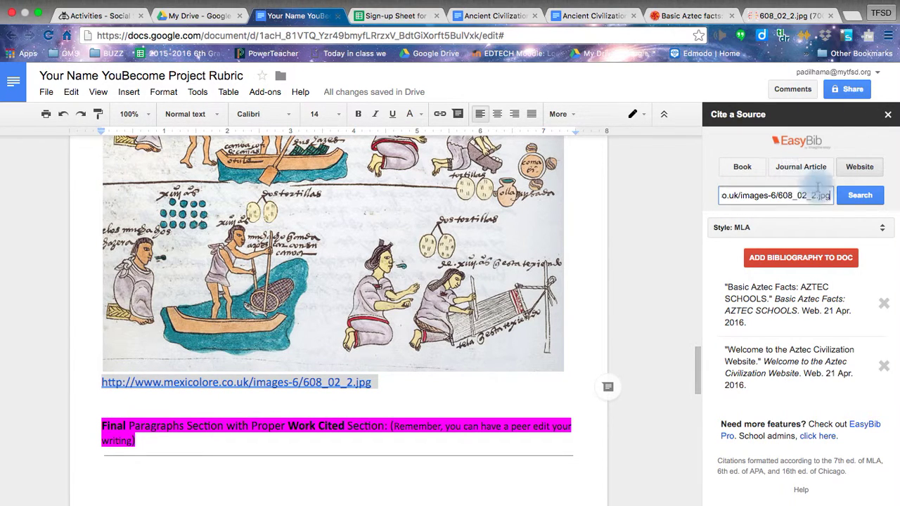
pyautogui.click(857, 194)
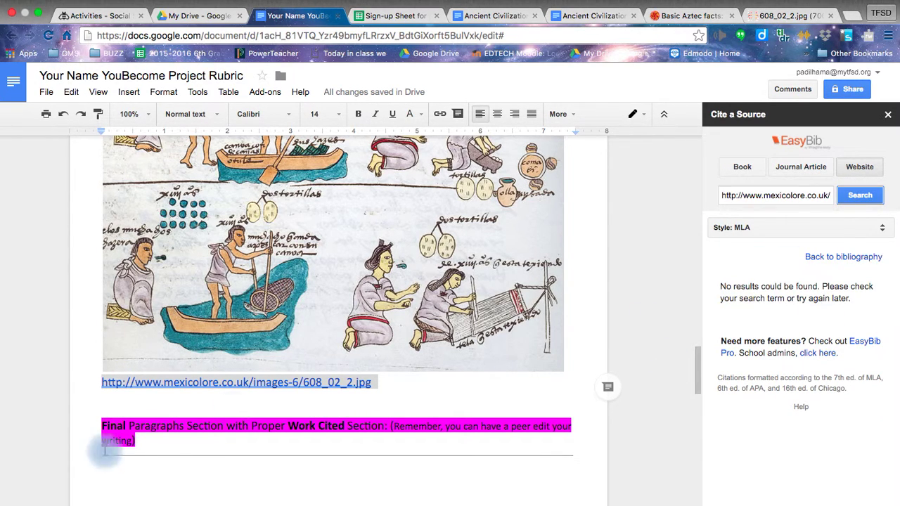
pyautogui.click(680, 14)
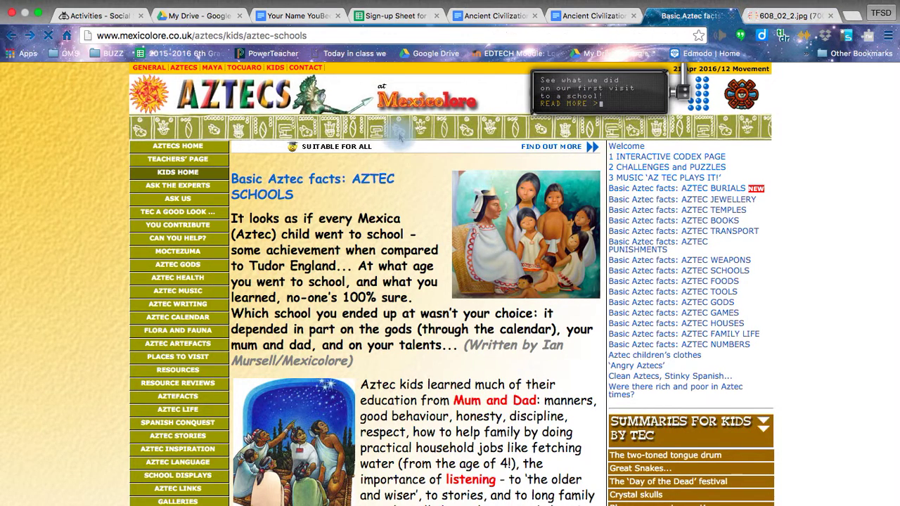
# Step: Open the 'School (Every child had to attend school)' Aztecs for Kids result, copy its URL, and return to the rubric
pyautogui.click(48, 35)
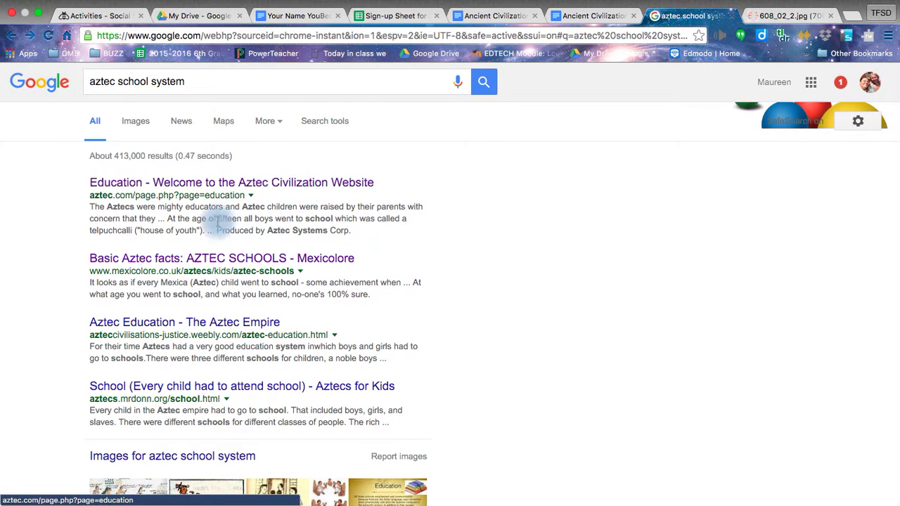
pyautogui.click(133, 388)
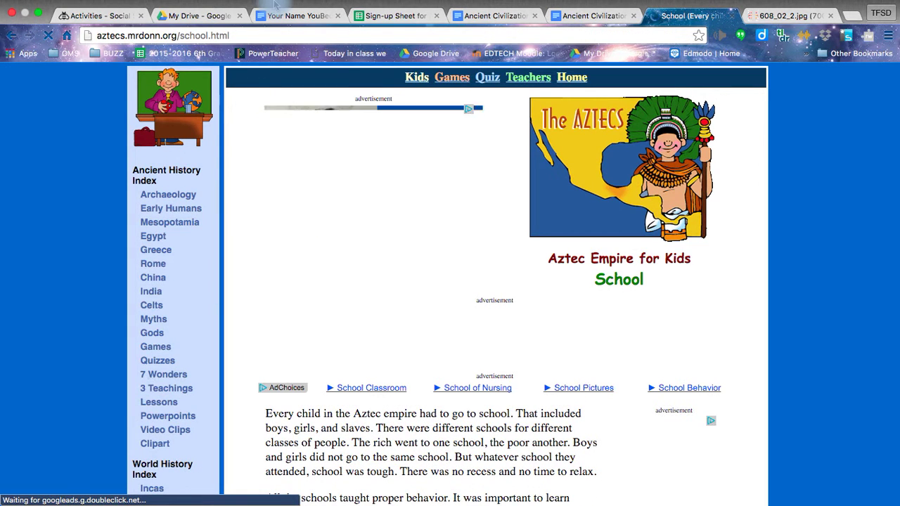
pyautogui.click(245, 39)
pyautogui.press('super+c')
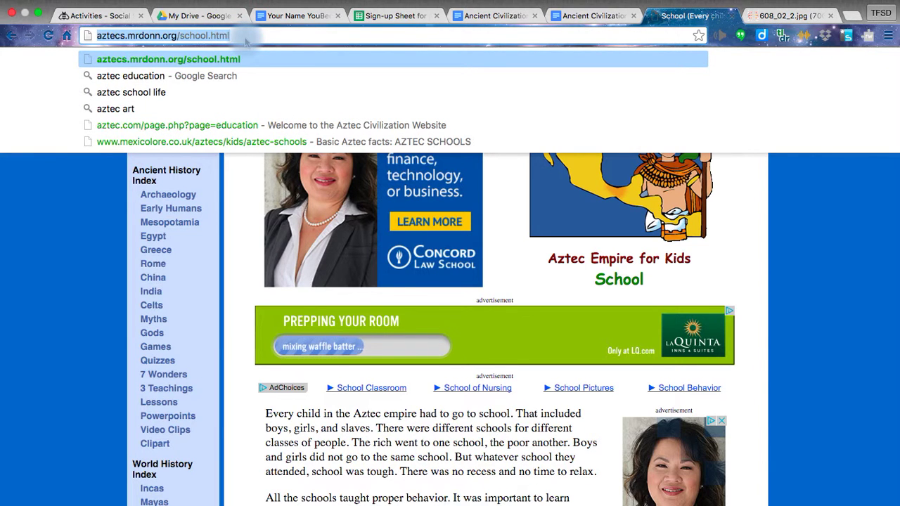
pyautogui.scroll(-3, 301, 394)
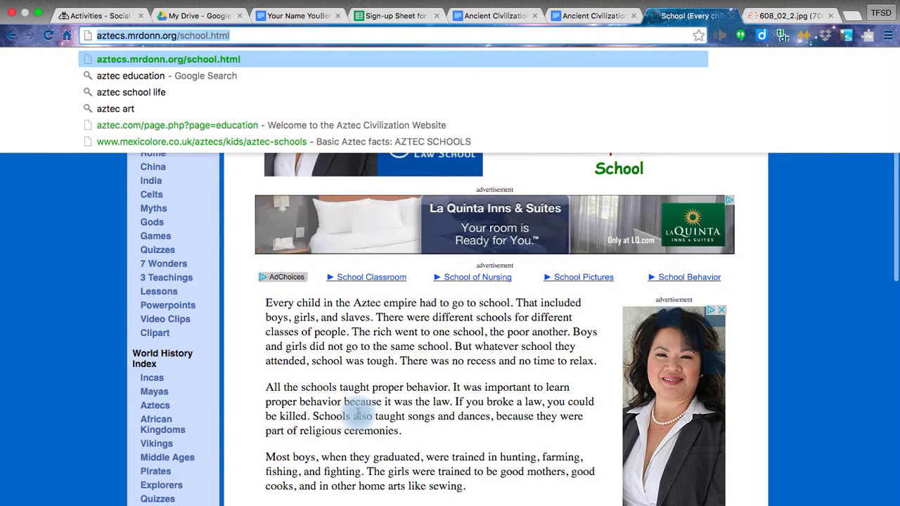
pyautogui.scroll(-3, 359, 415)
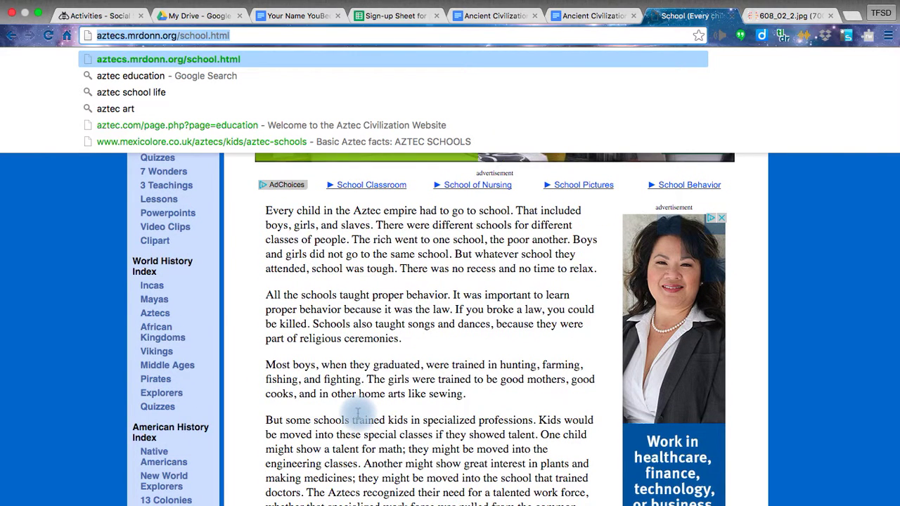
pyautogui.click(288, 16)
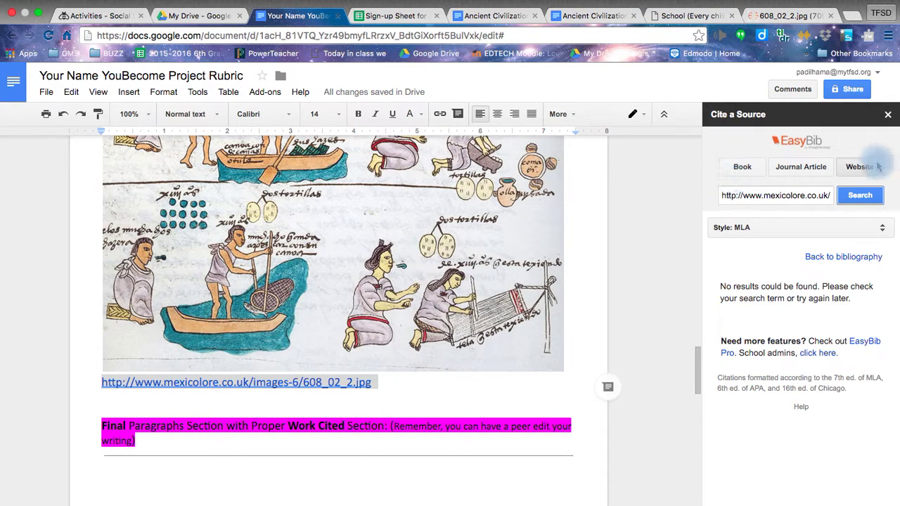
# Step: Cite the aztecs.mrdonn.org school page as 'Aztec Empire for KidsSchool' and insert the three-entry Works Cited list
pyautogui.tripleClick(826, 196)
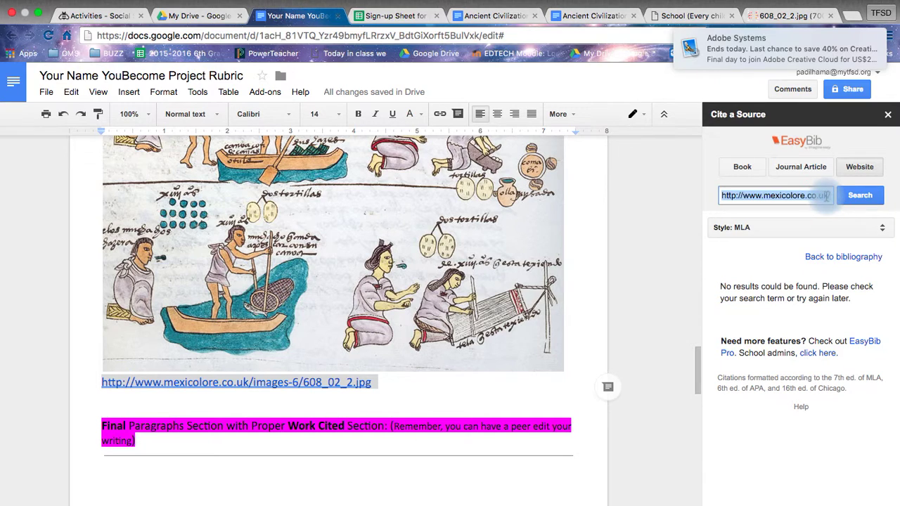
pyautogui.press('BackSpace')
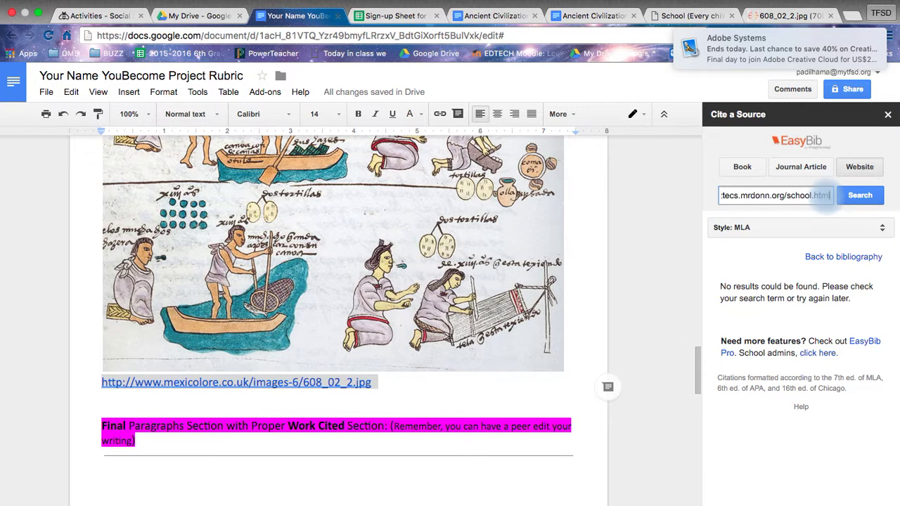
pyautogui.click(870, 198)
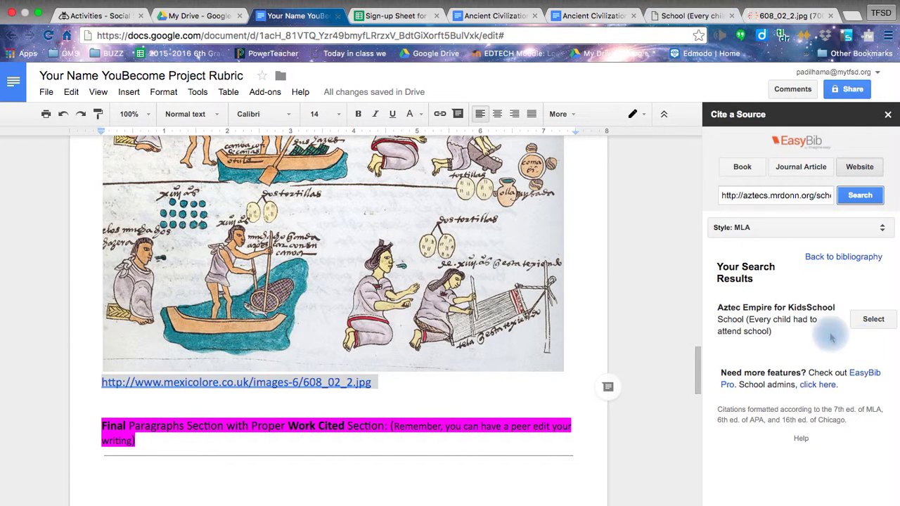
pyautogui.click(874, 320)
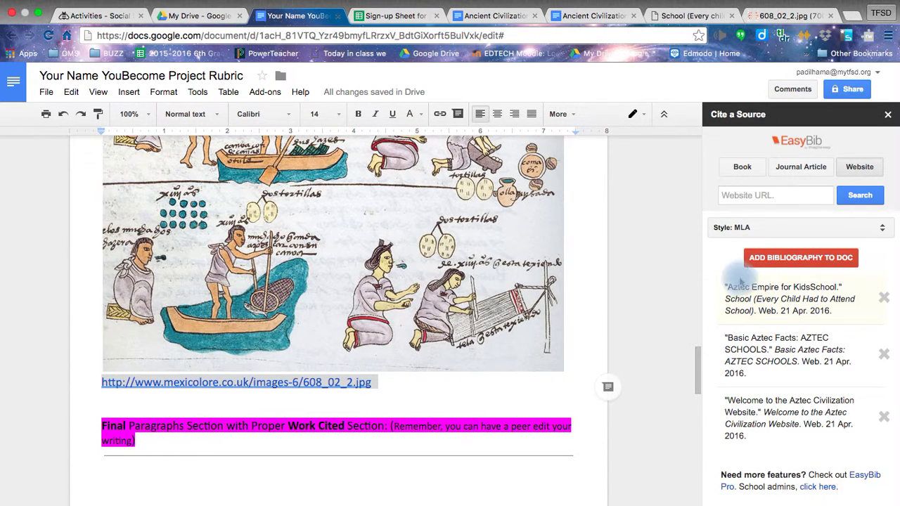
pyautogui.click(795, 259)
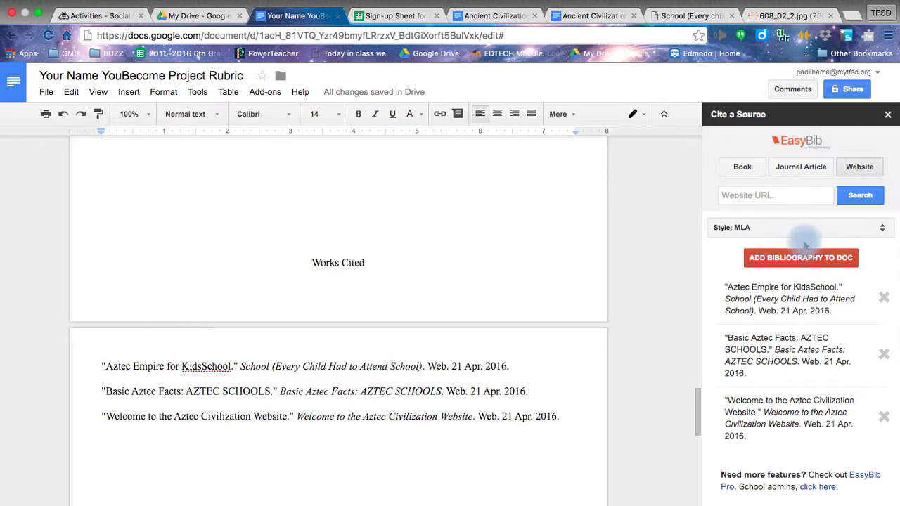
# Step: Paste aztecs.mrdonn.org/school.html below the image link, followed by the note 'In this page I learned about ...'
pyautogui.scroll(5, 403, 282)
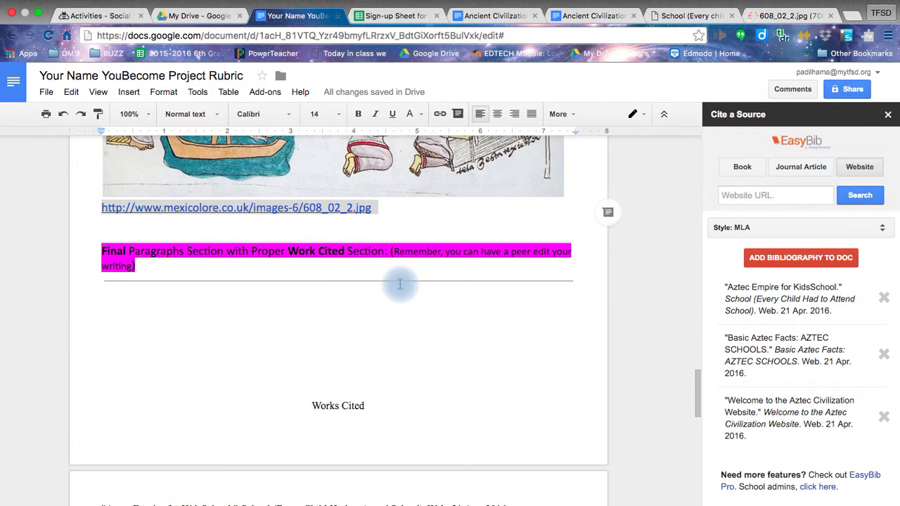
pyautogui.click(109, 223)
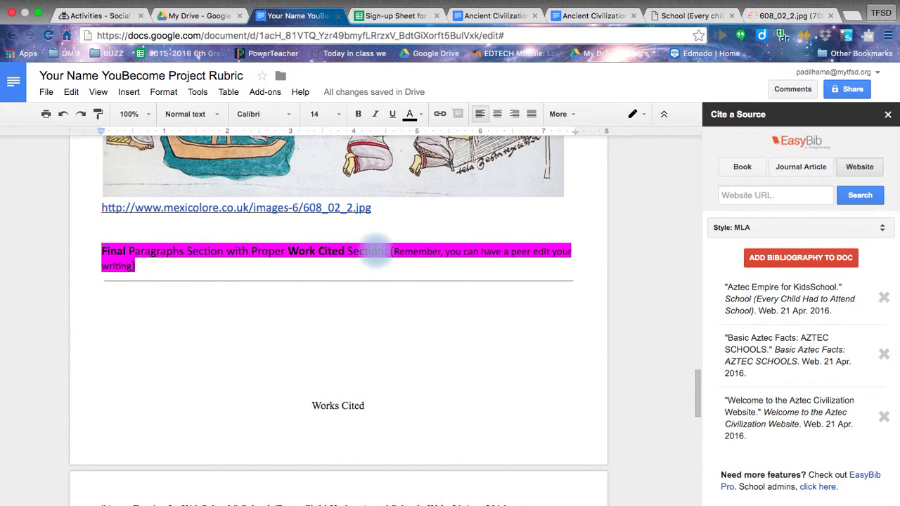
pyautogui.press('super+v')
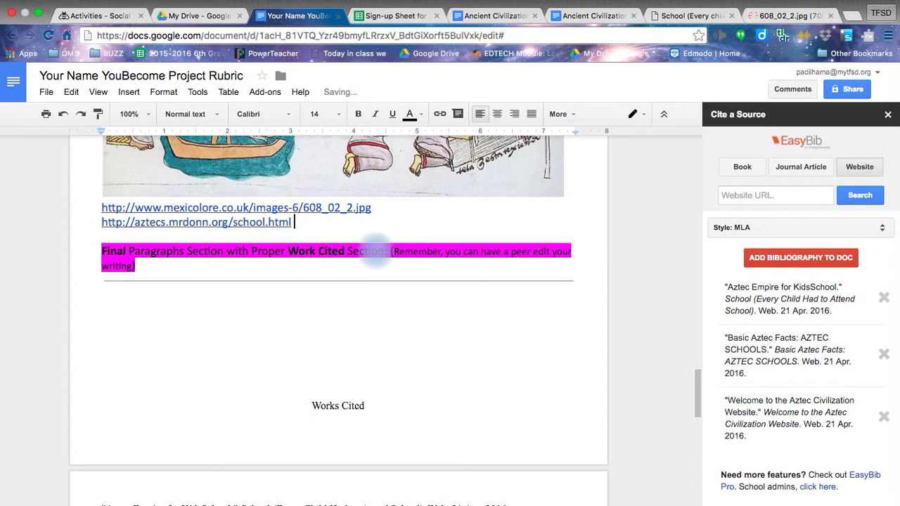
pyautogui.write('In ')
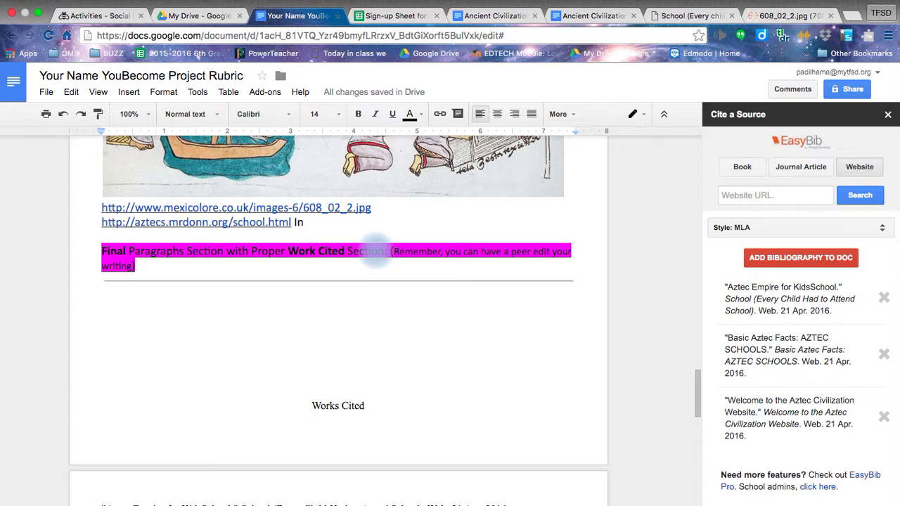
pyautogui.write('this p')
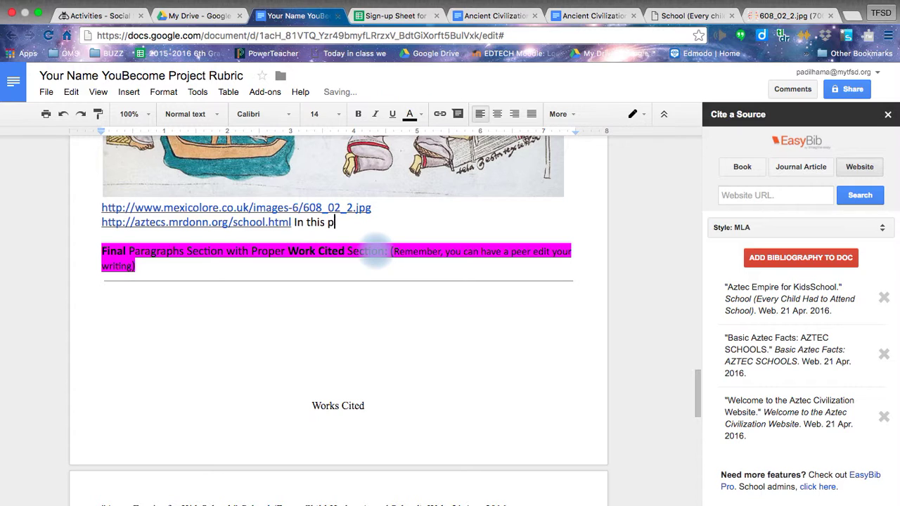
pyautogui.write('age iI lea')
pyautogui.press('BackSpace')
pyautogui.press('BackSpace')
pyautogui.press('BackSpace')
pyautogui.write('learned about ...')
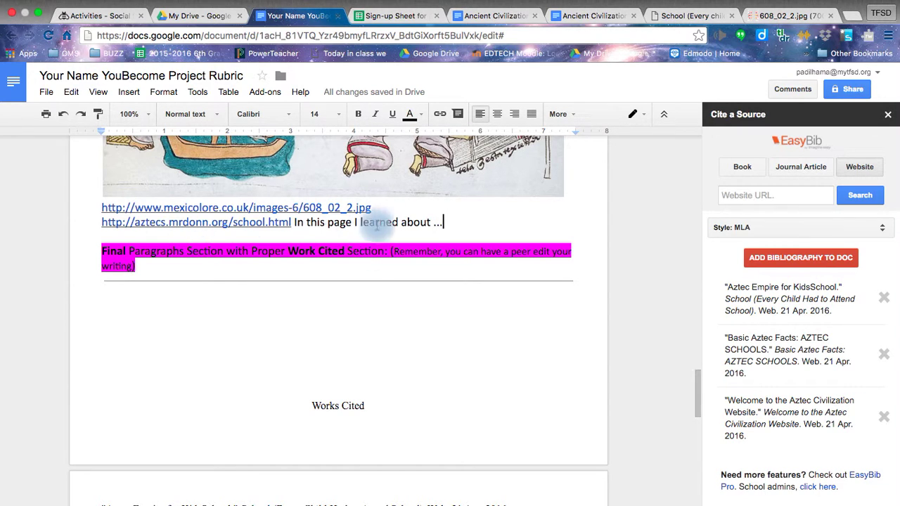
# Step: Insert a new 'List of facts:' line directly after the aztec.com education link
pyautogui.scroll(10, 377, 223)
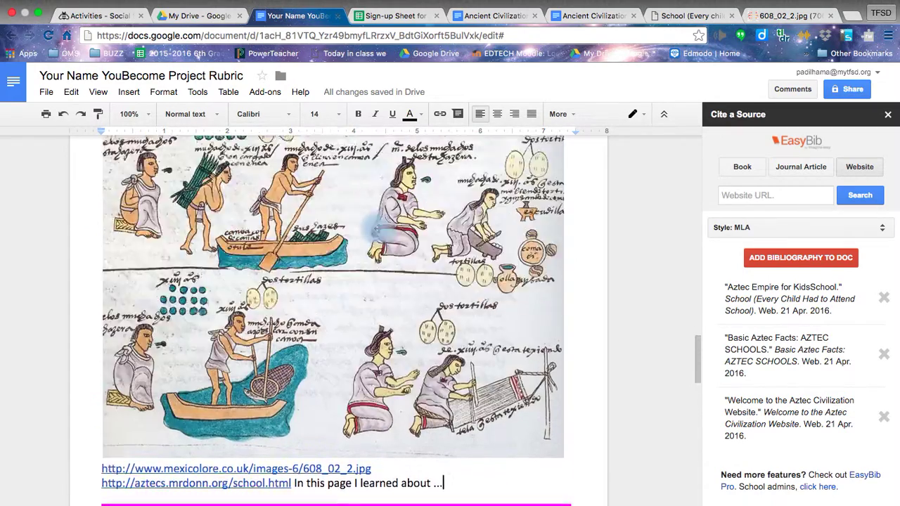
pyautogui.scroll(10, 377, 228)
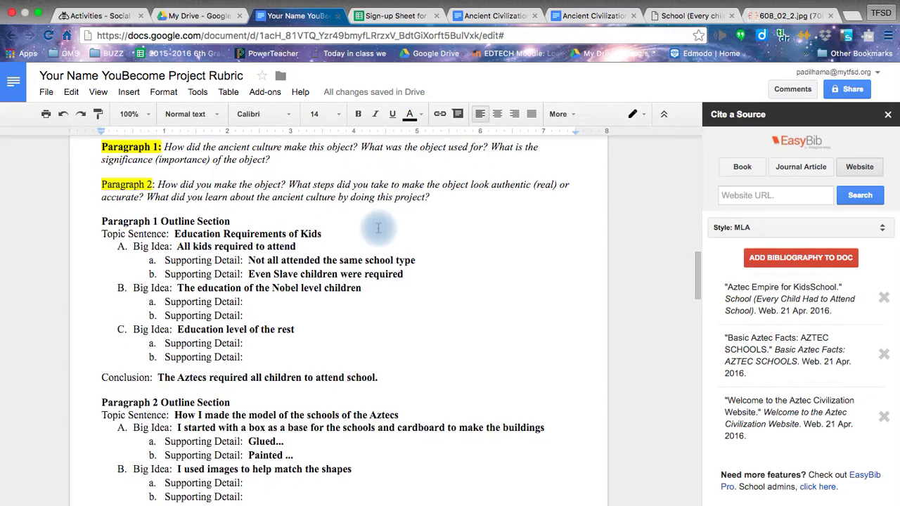
pyautogui.scroll(-10, 377, 229)
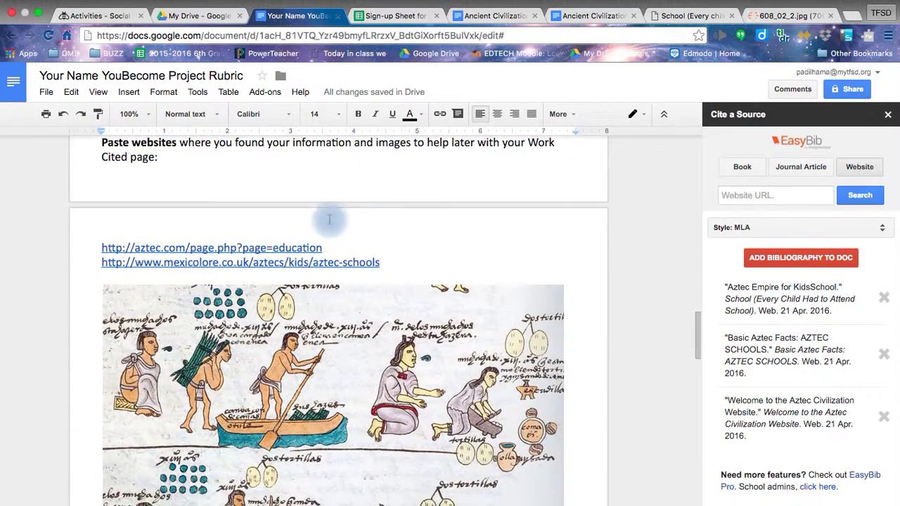
pyautogui.click(371, 245)
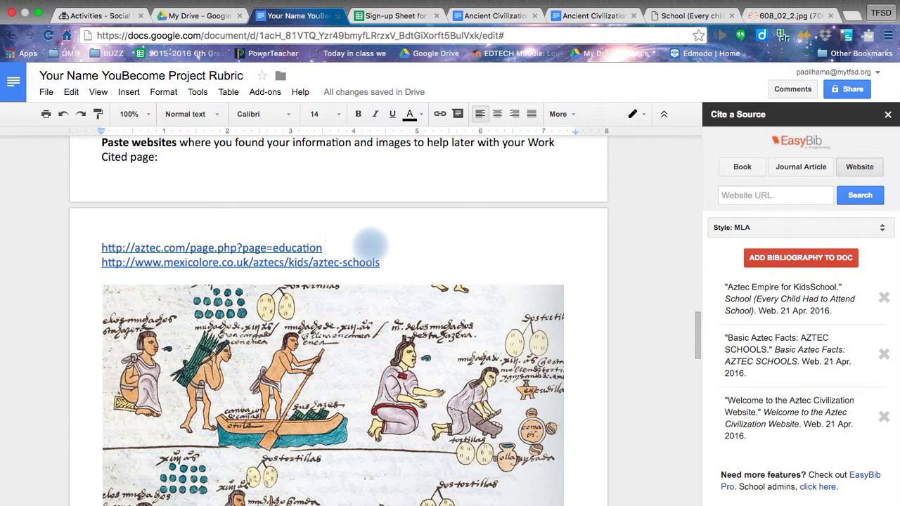
pyautogui.press('Return')
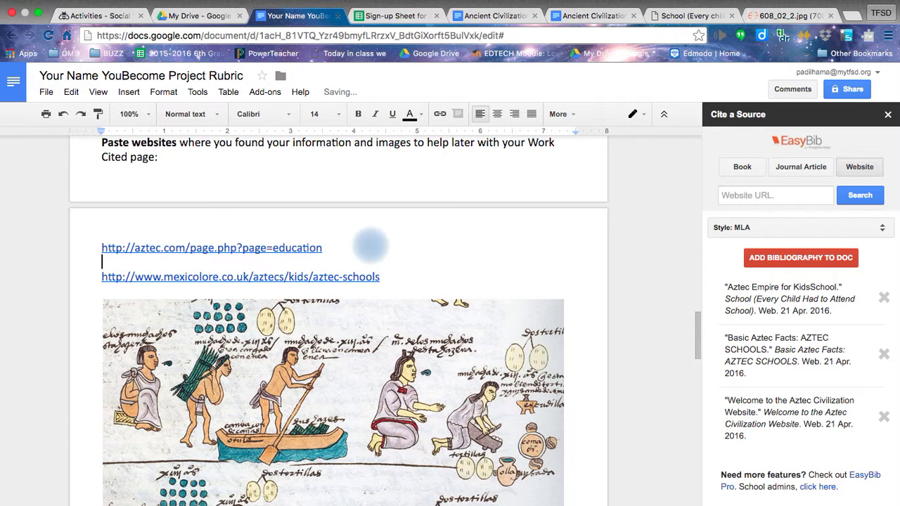
pyautogui.write('List of facts:')
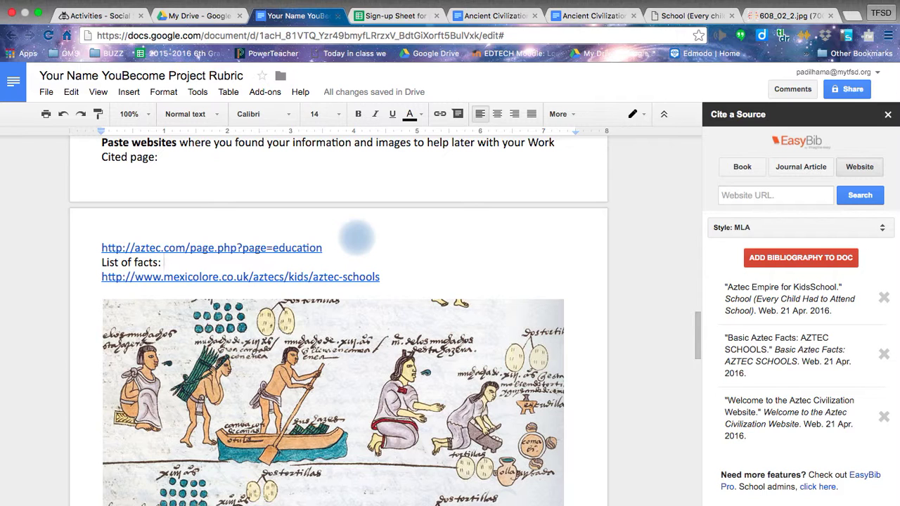
# Step: Check the three-entry Works Cited page, return to the top, and close the EasyBib Cite a Source sidebar
pyautogui.scroll(-3, 329, 370)
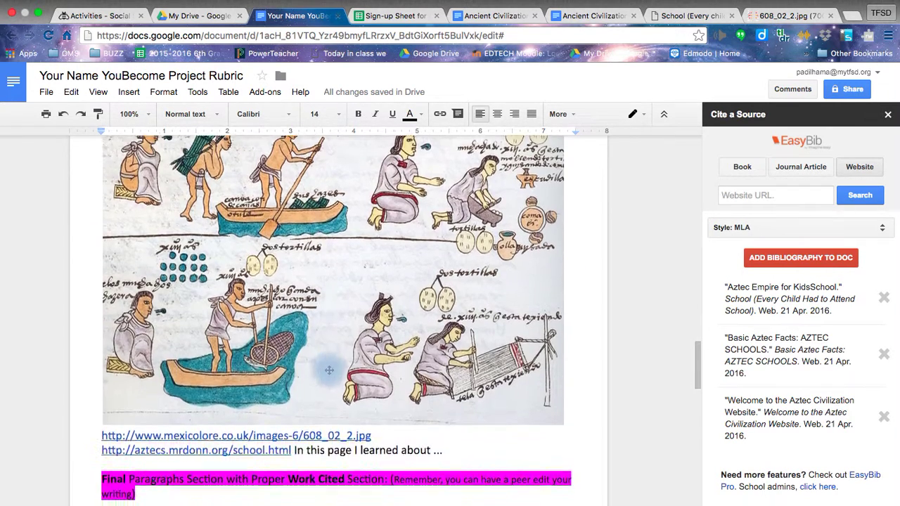
pyautogui.scroll(-10, 329, 370)
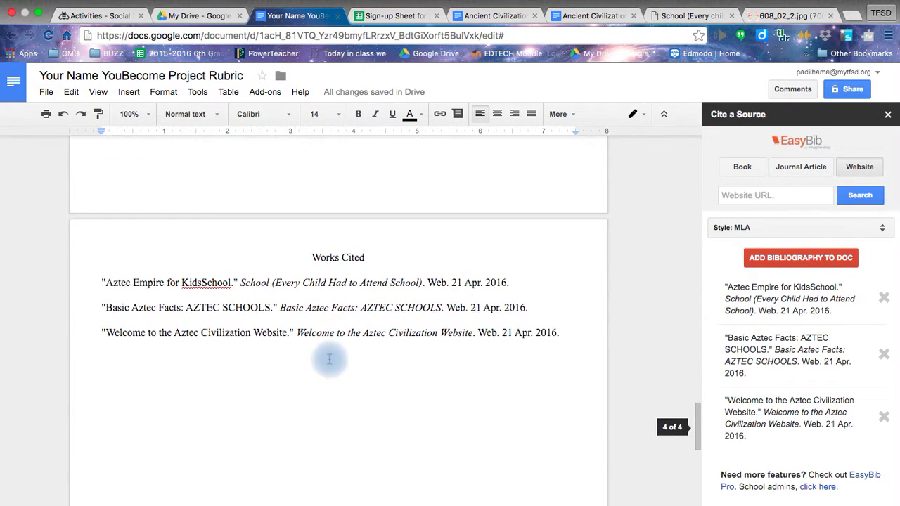
pyautogui.scroll(5, 329, 359)
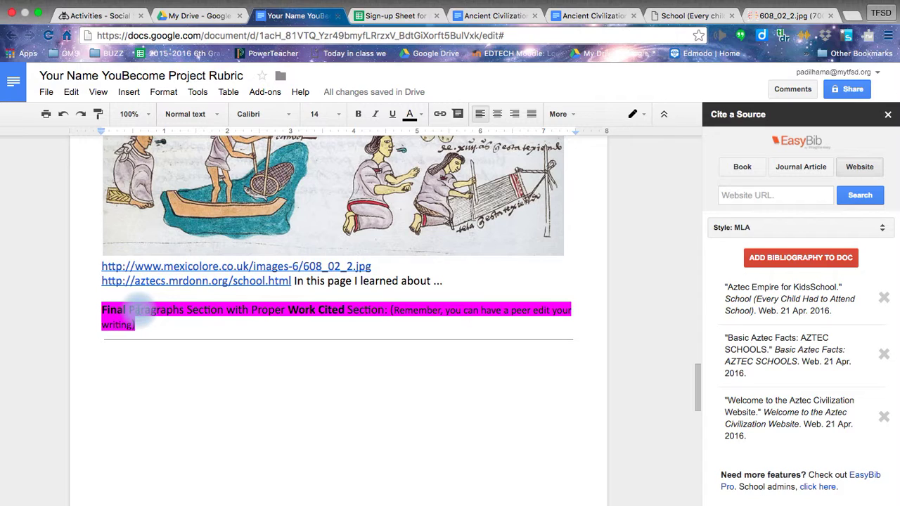
pyautogui.scroll(15, 138, 313)
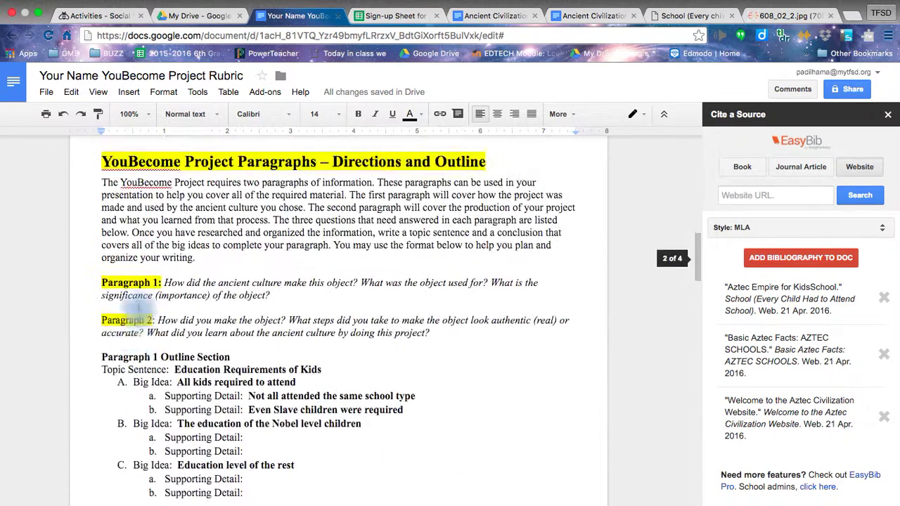
pyautogui.scroll(10, 138, 308)
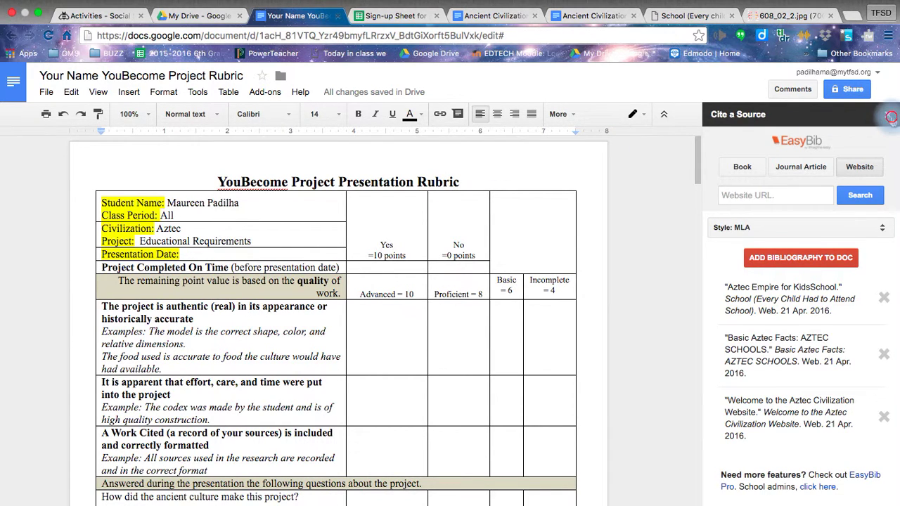
pyautogui.click(890, 118)
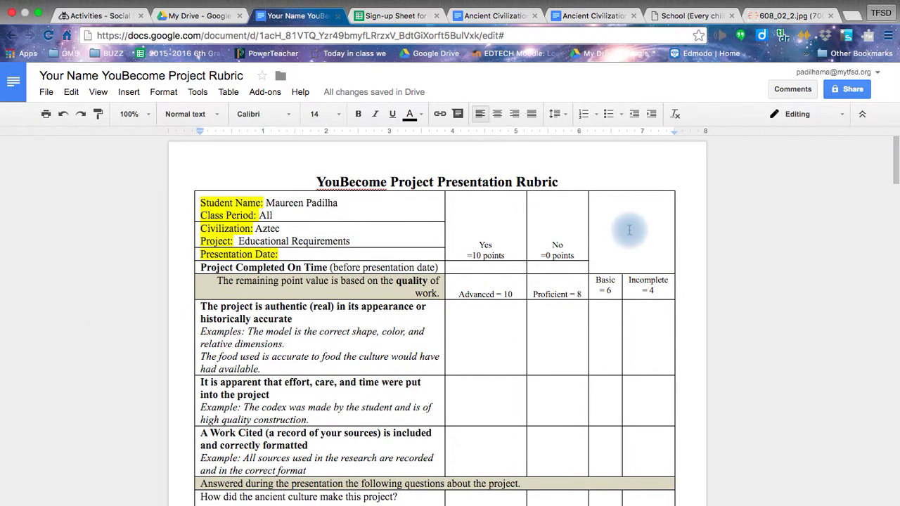